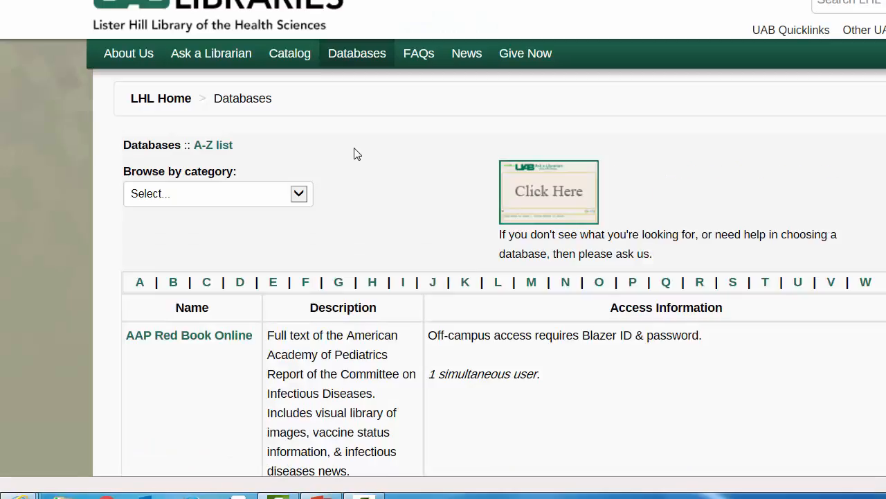
- Browse the Health Services Administration database category, then return to the full A–Z list
scroll(353, 154, "down", 1)
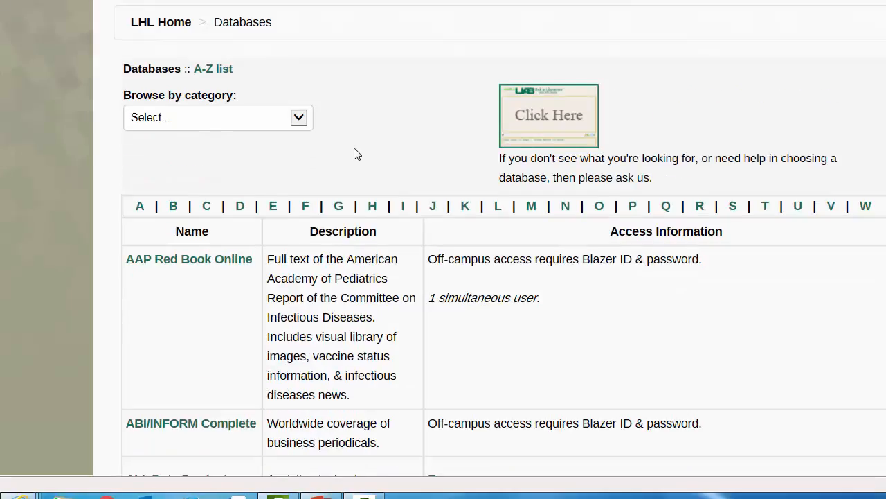
left_click(297, 120)
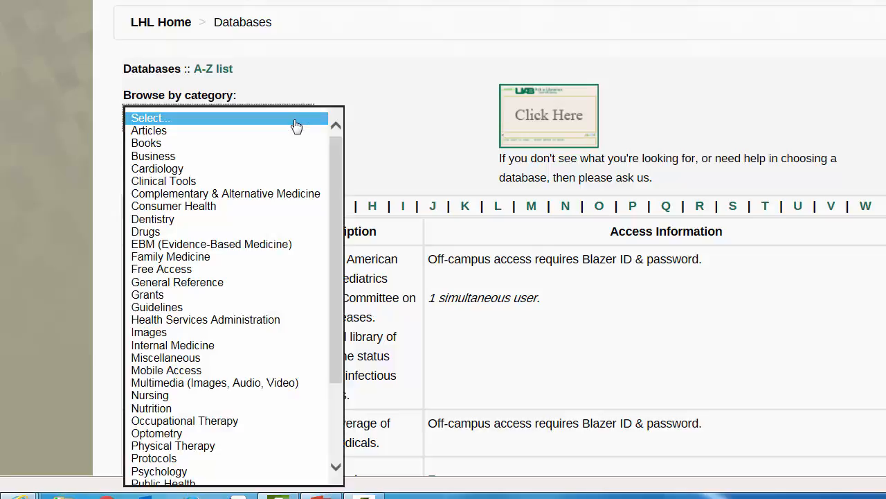
left_click(273, 319)
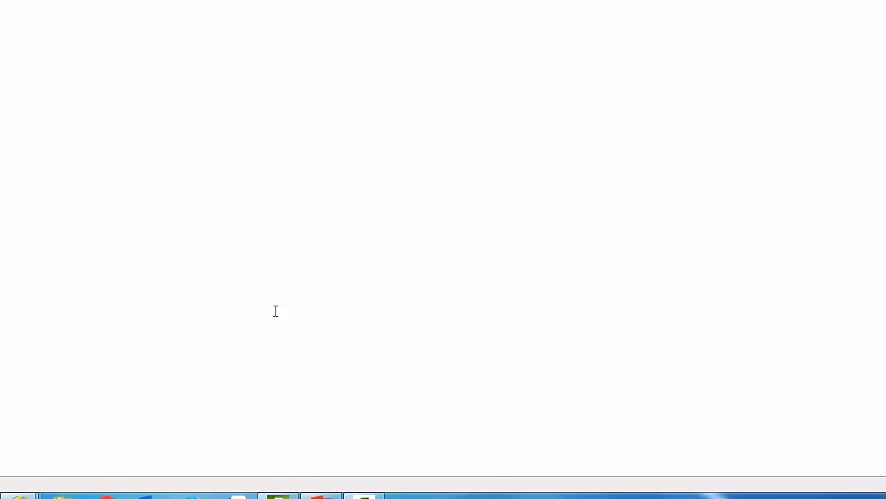
scroll(276, 311, "down", 2)
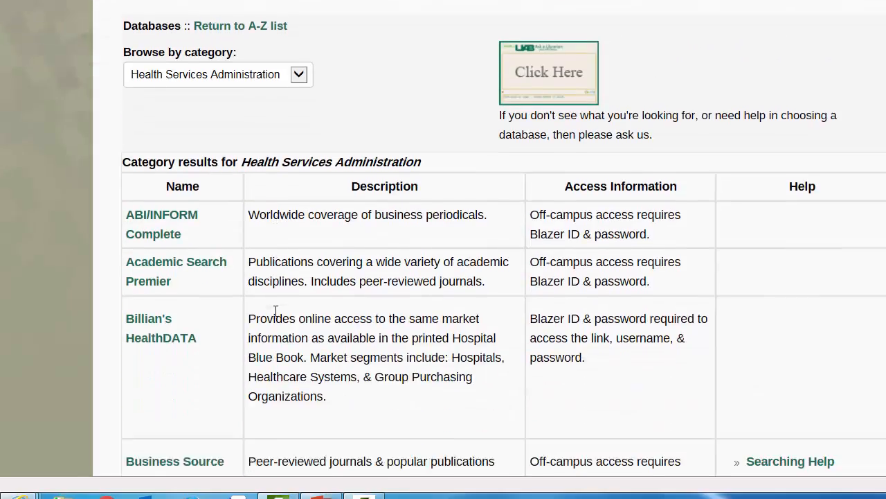
scroll(275, 311, "down", 2)
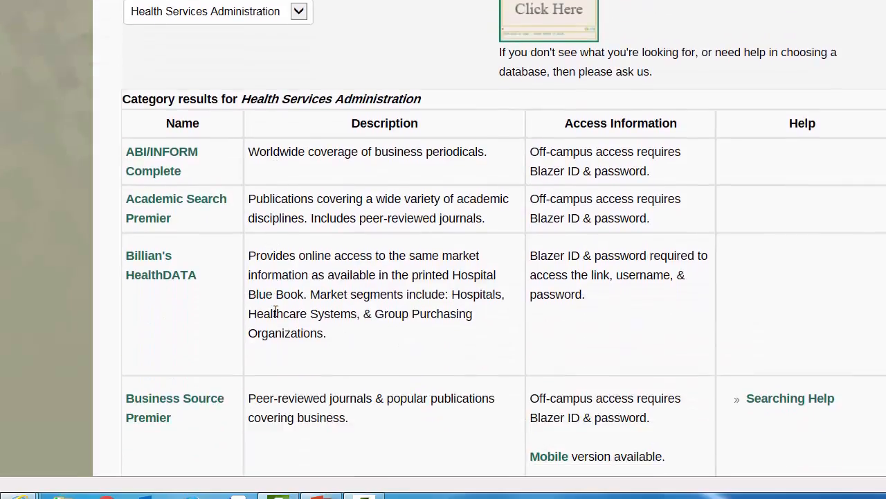
scroll(276, 311, "down", 1)
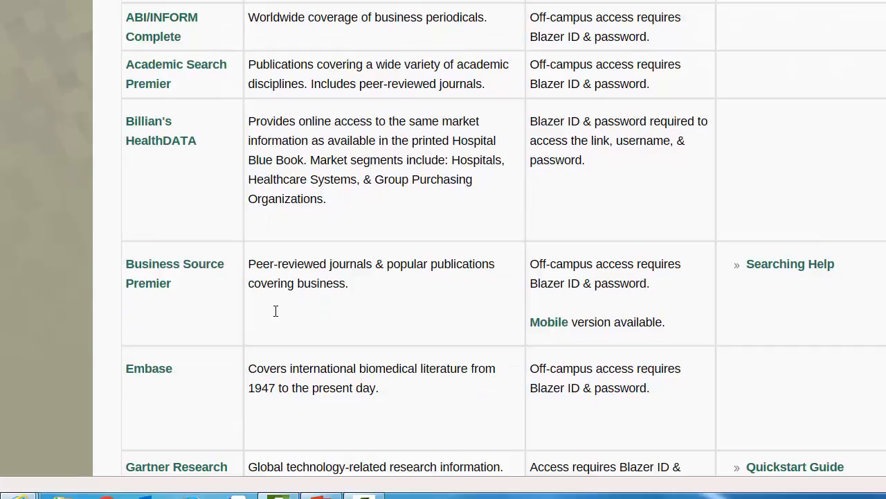
scroll(276, 311, "down", 2)
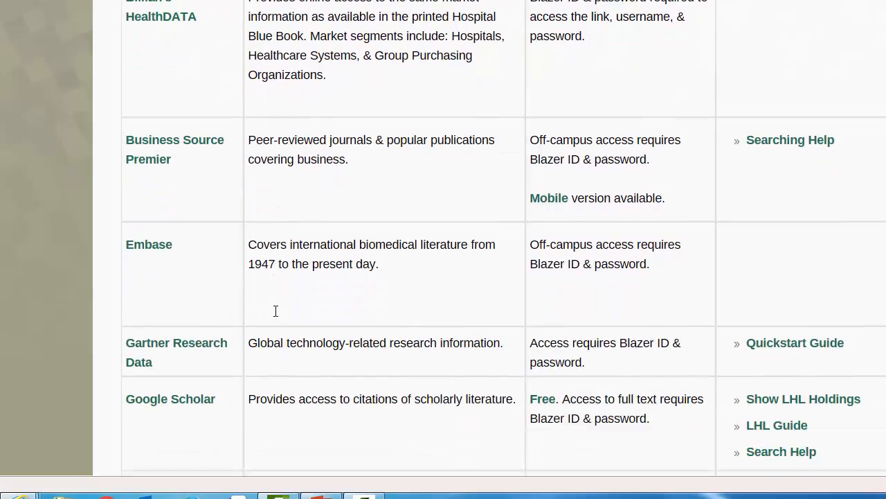
scroll(279, 311, "up", 7)
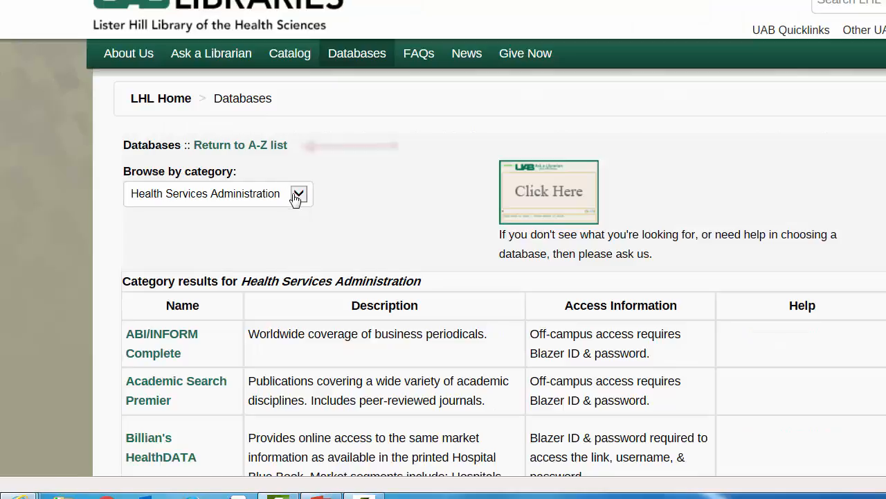
left_click(276, 153)
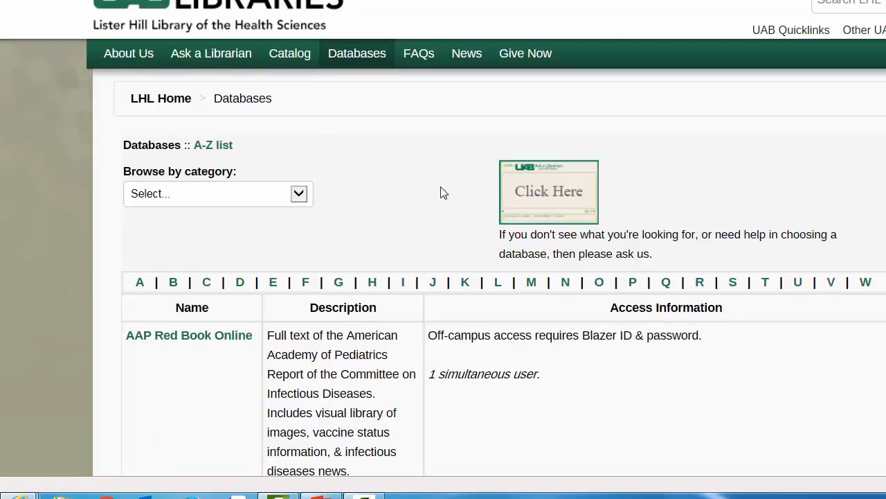
- List the databases starting with P and open PubMed from that list
left_click(633, 284)
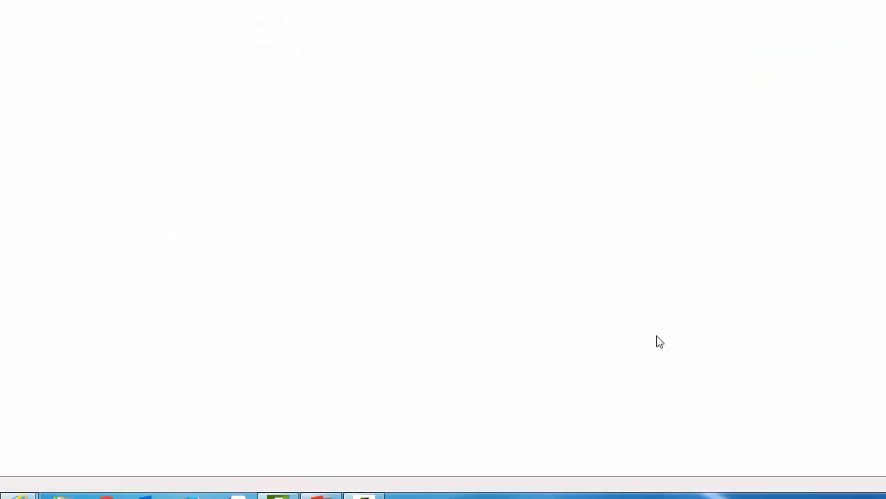
scroll(665, 286, "down", 12)
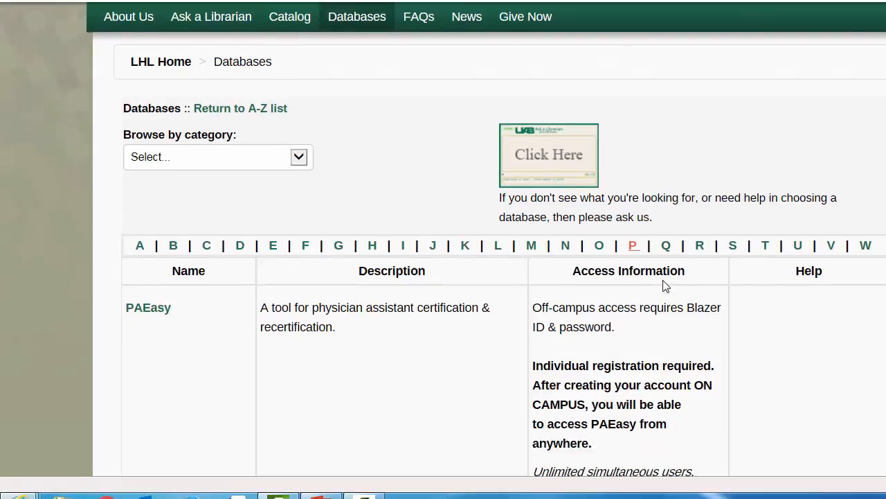
scroll(665, 286, "down", 15)
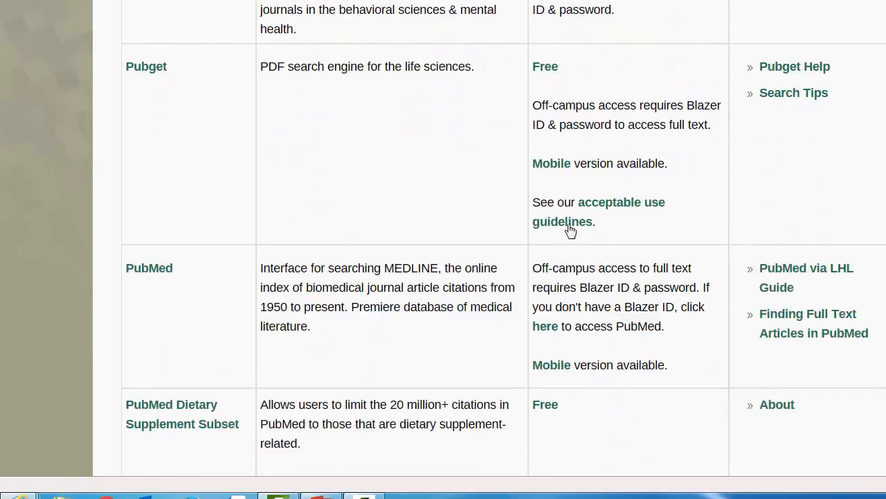
left_click(155, 273)
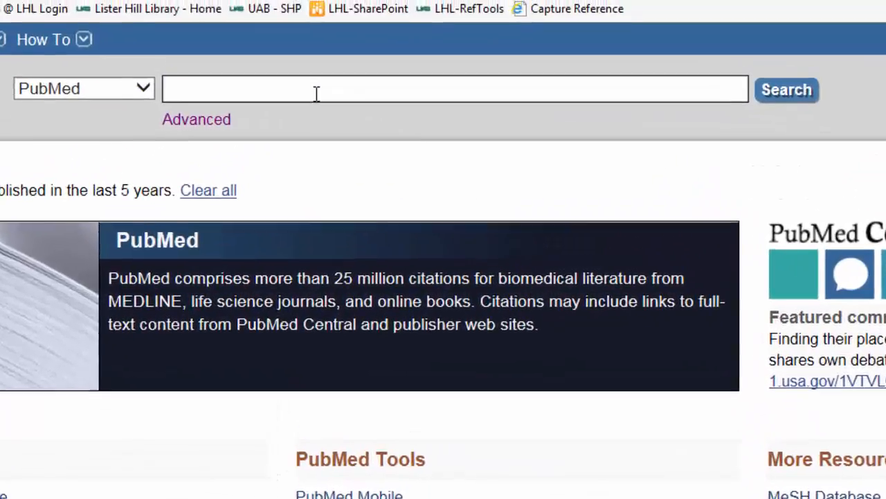
- Search PubMed for 'hospital costs and pay for performance'
type("h")
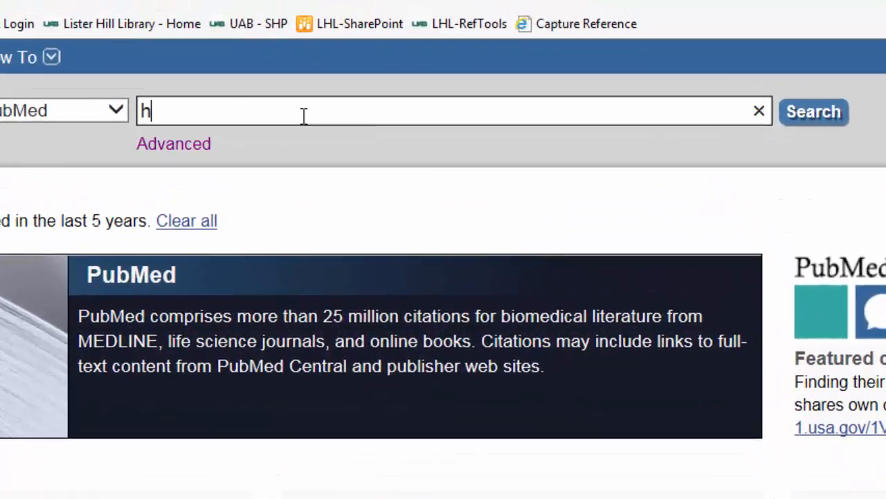
type("ospital co")
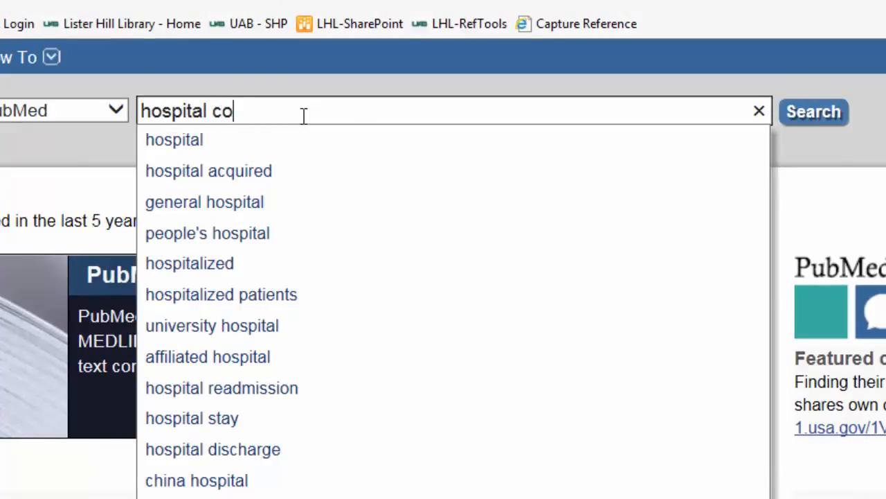
type("sts and pay for ")
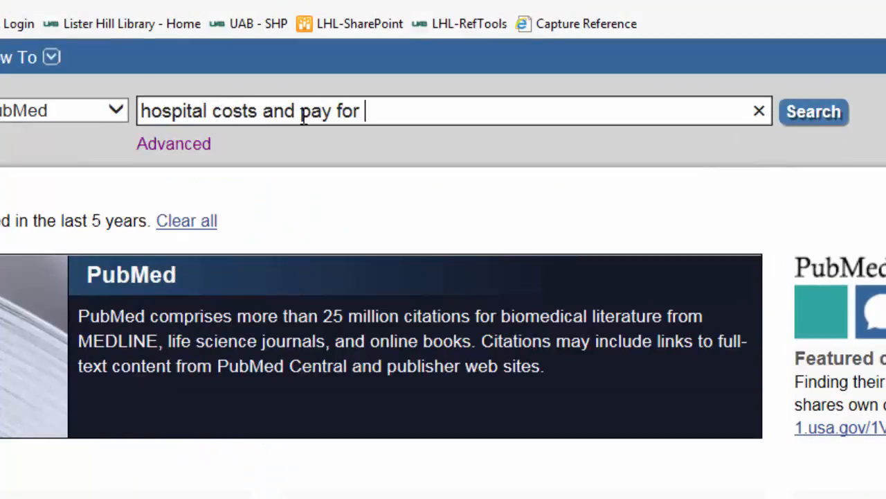
type("performance")
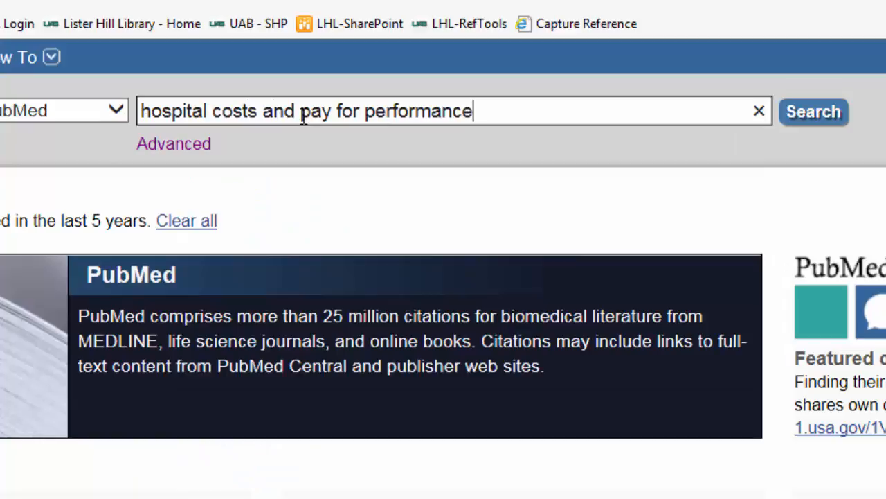
left_click(798, 117)
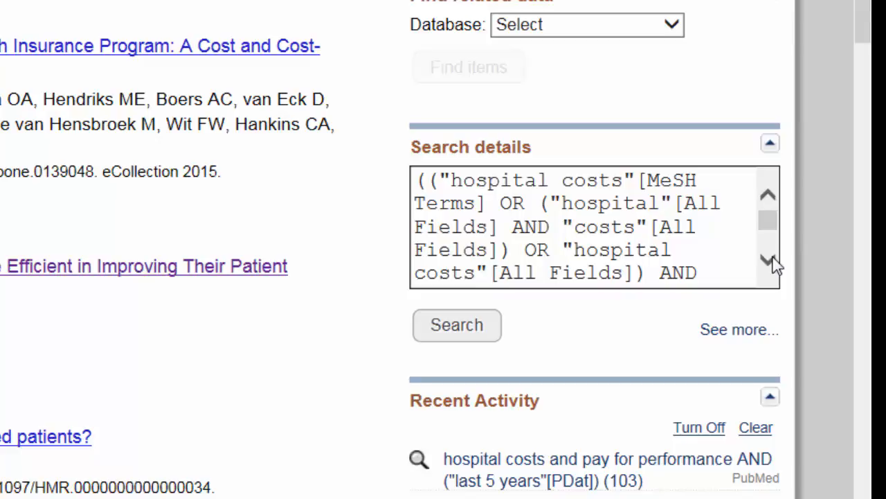
left_click(767, 259)
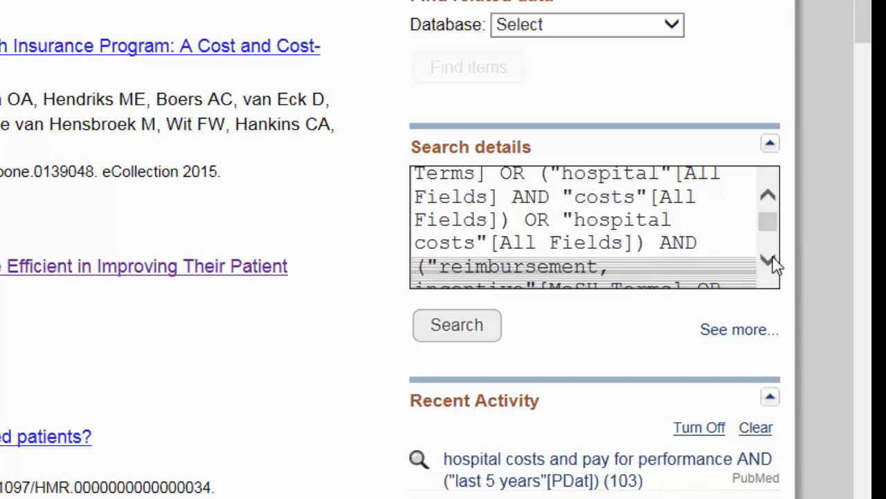
left_click(768, 259)
left_click(770, 259)
left_click(770, 259)
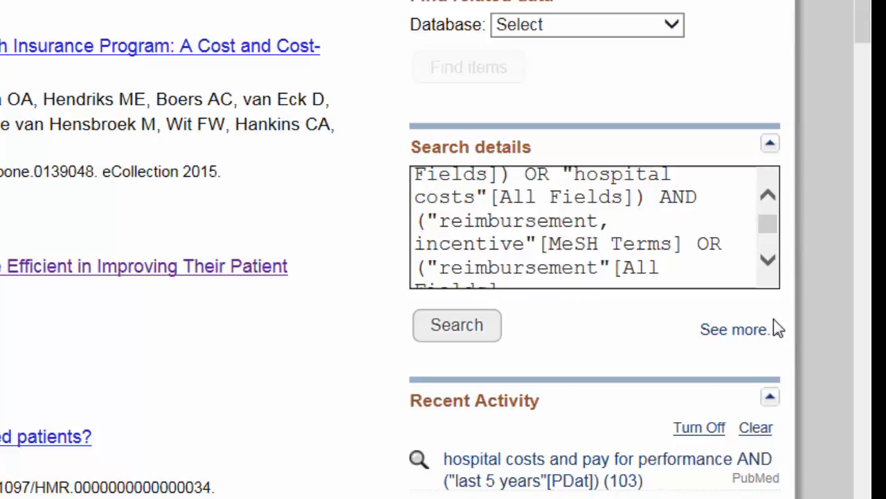
left_click(769, 261)
left_click(768, 261)
left_click(769, 261)
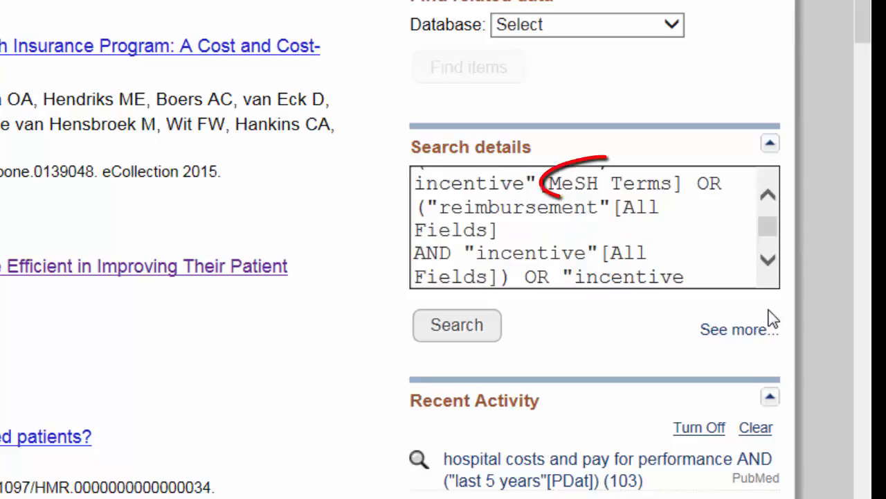
left_click(769, 261)
left_click(768, 261)
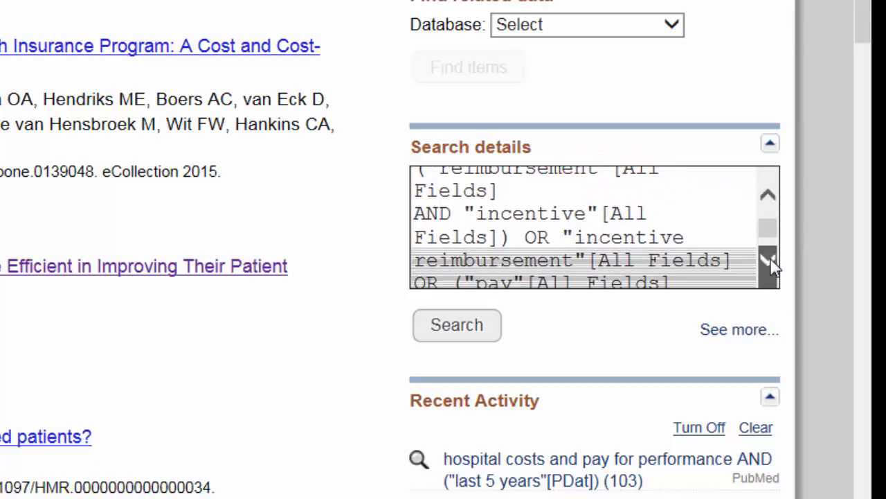
left_click(769, 261)
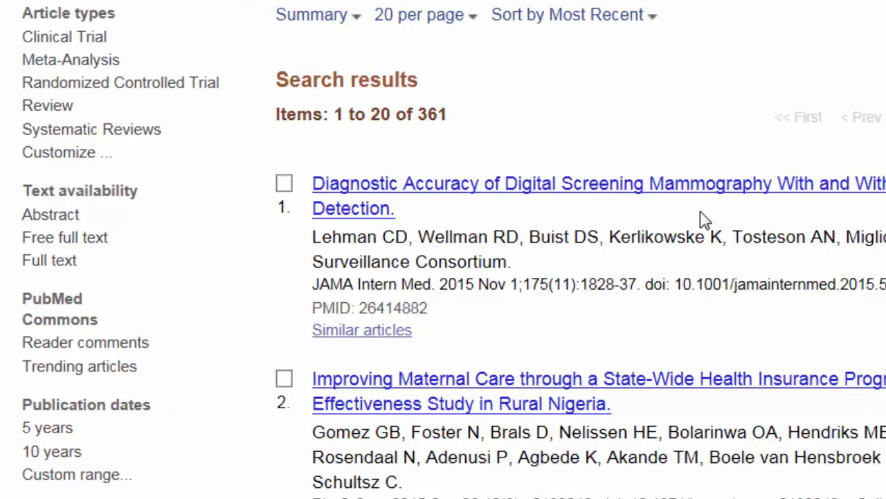
- Limit results to the last 5 years and add Meta-Analysis and Systematic Reviews as article-type filters
left_click(55, 436)
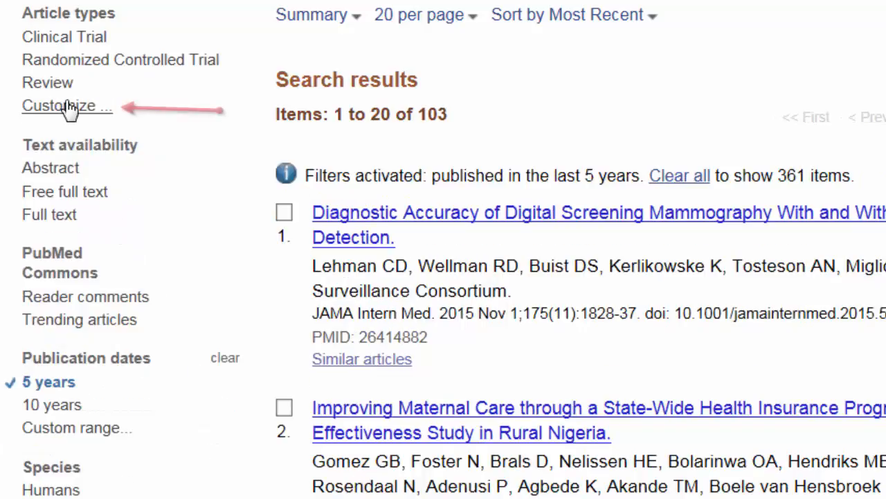
left_click(70, 110)
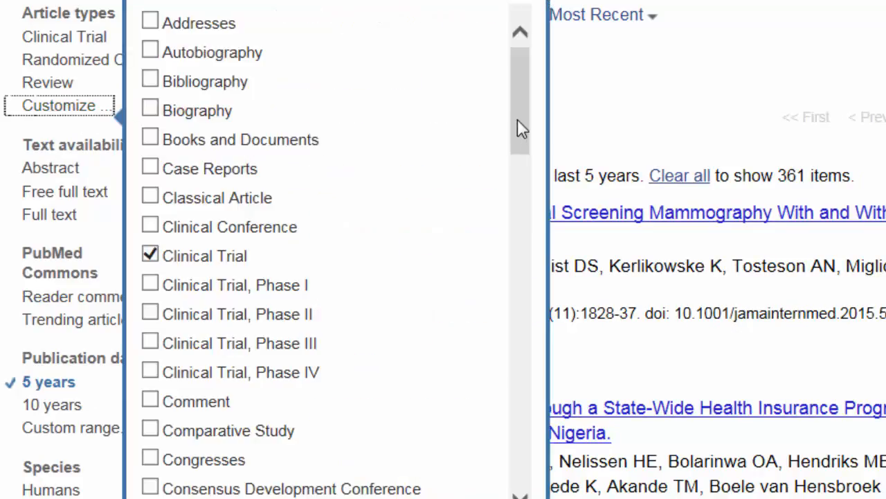
left_click_drag(521, 128, 523, 427)
left_click(149, 168)
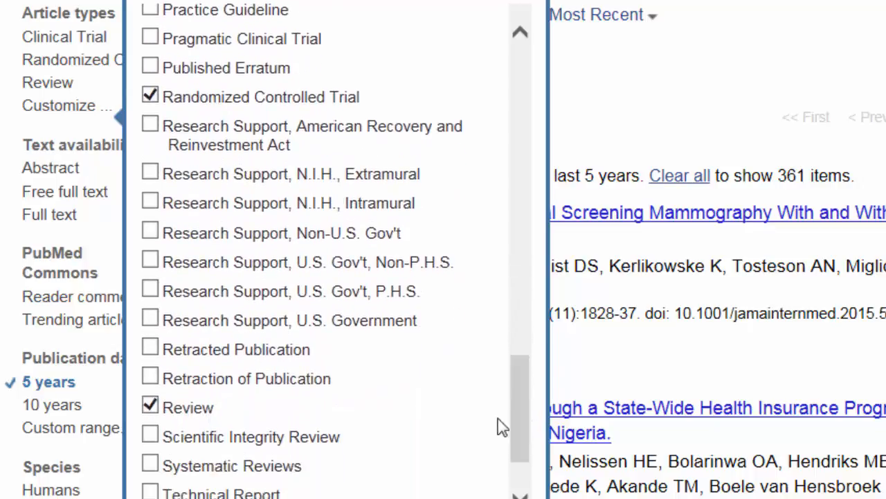
left_click(150, 465)
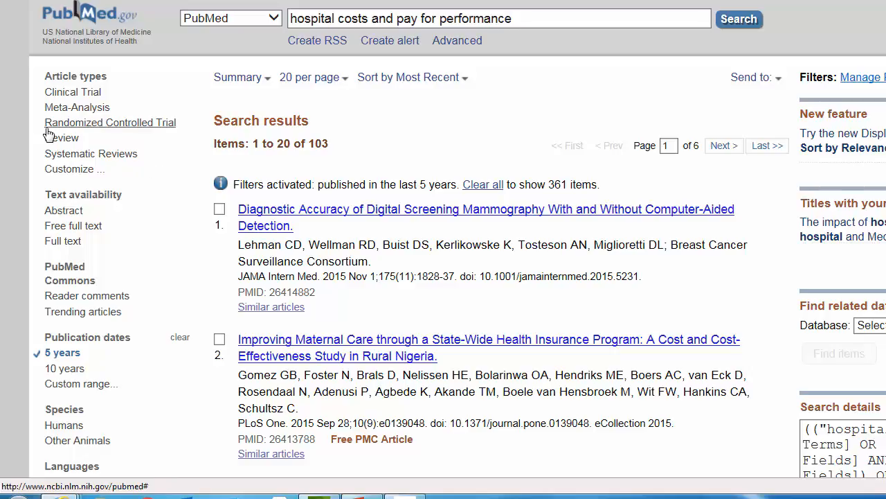
- Apply the Meta-Analysis, Review and Systematic Reviews filters, narrowing results to 19 items
left_click(50, 148)
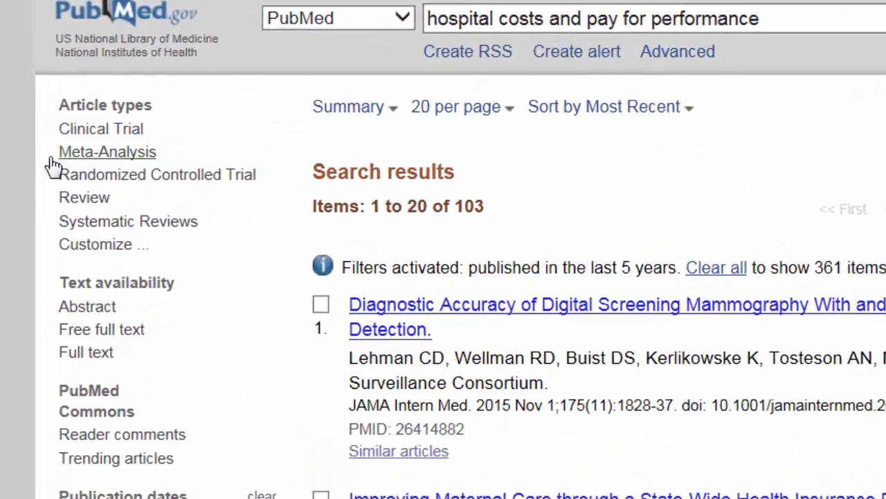
left_click(83, 198)
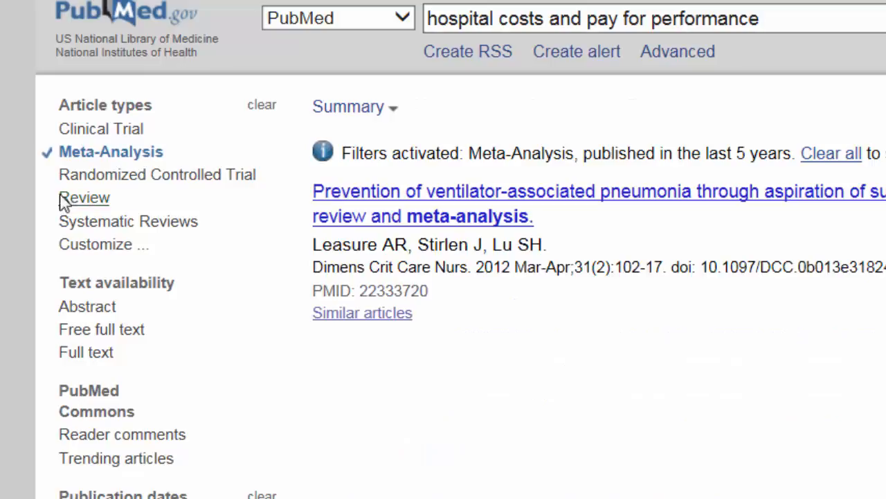
left_click(62, 223)
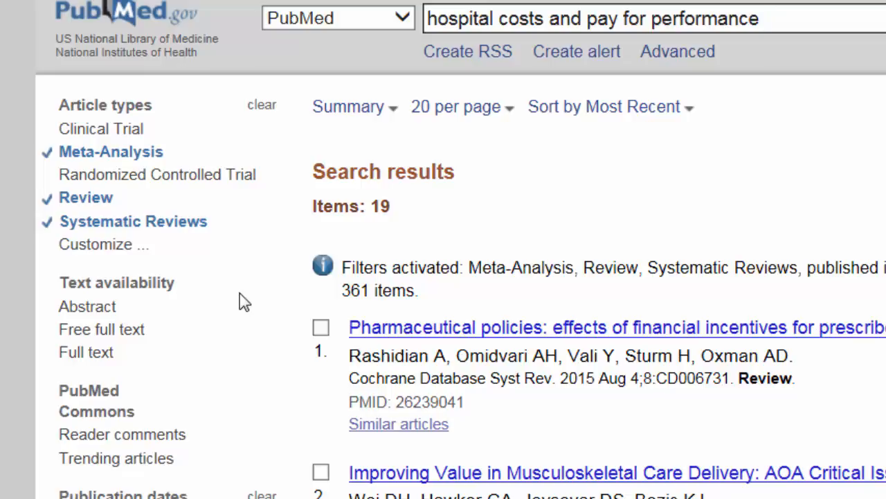
- Add the Ages group to the additional filters and return to the top of results
scroll(244, 300, "down", 5)
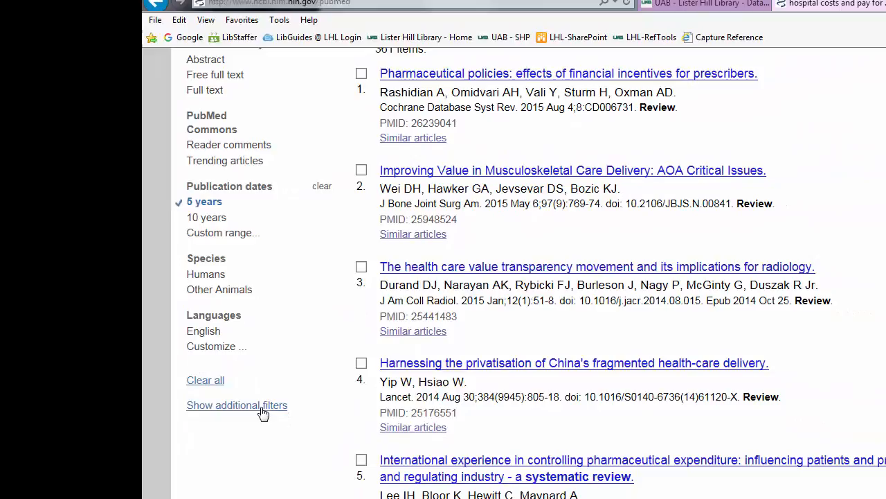
left_click(263, 412)
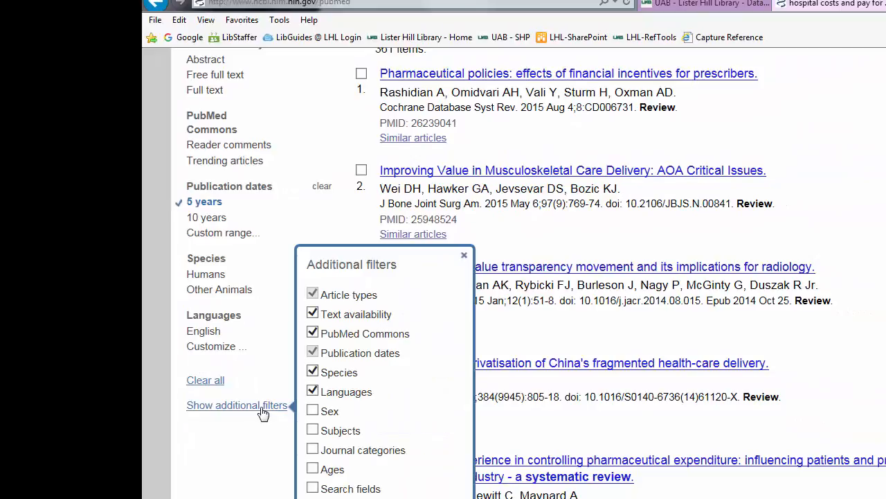
left_click(312, 469)
scroll(609, 297, "up", 3)
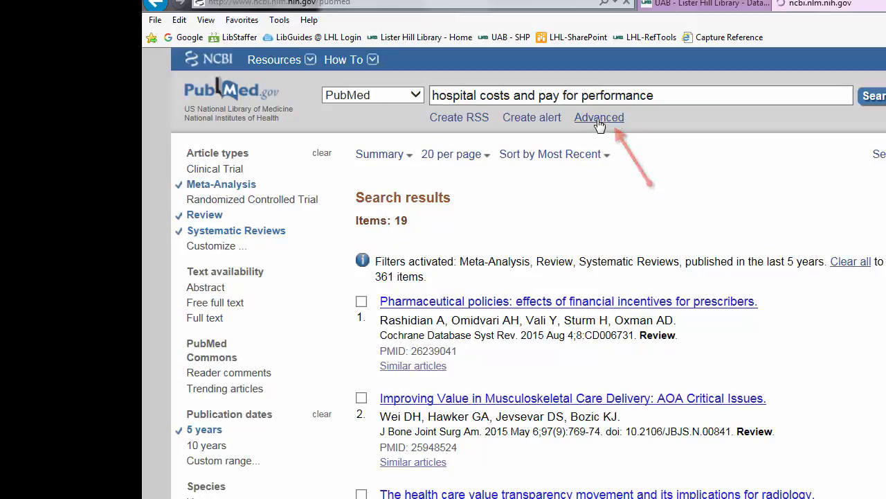
- Open the Advanced Search Builder and view the history of all seven searches
left_click(599, 117)
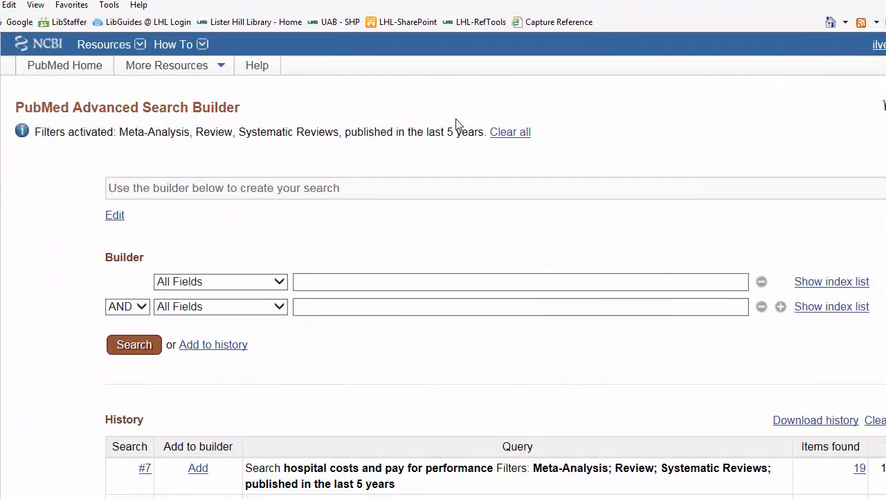
scroll(505, 180, "down", 3)
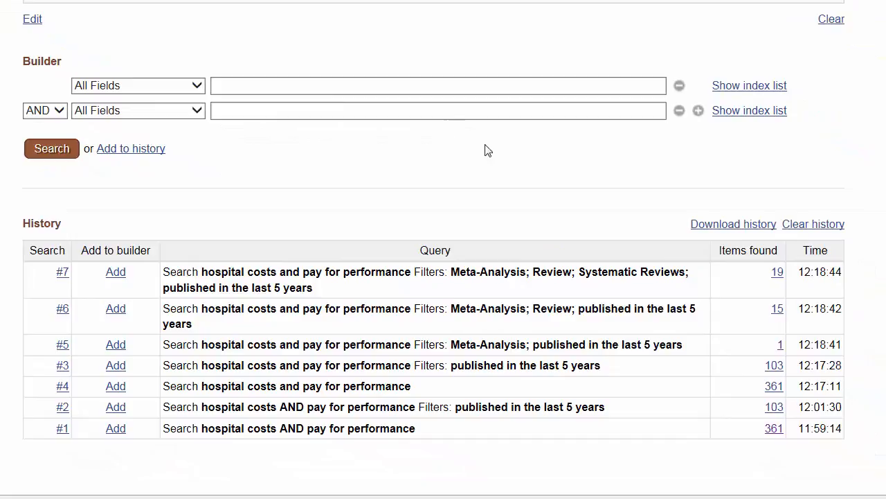
- Show the 361 results of search #1 and open the Pay for Performance patient-experience article
left_click(773, 429)
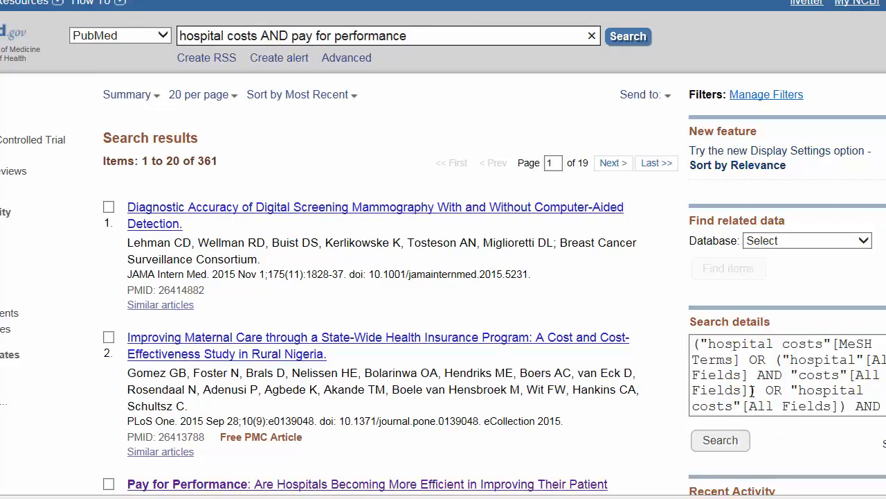
scroll(558, 273, "down", 2)
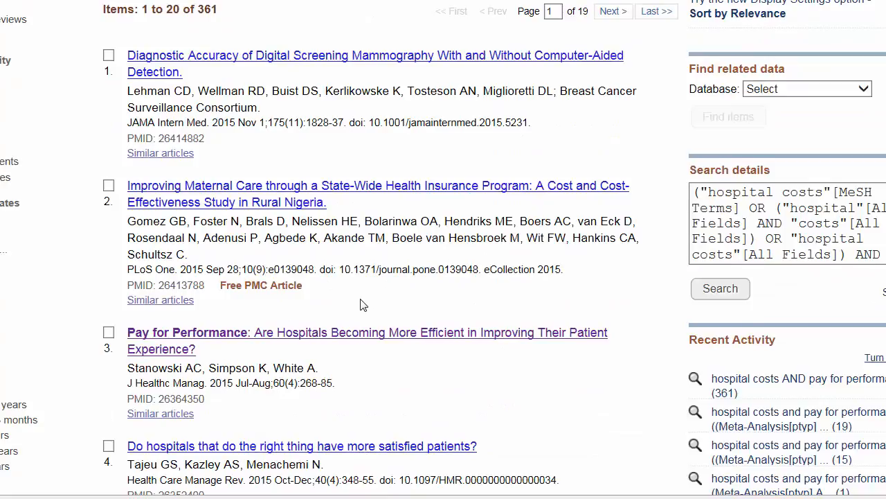
left_click(356, 342)
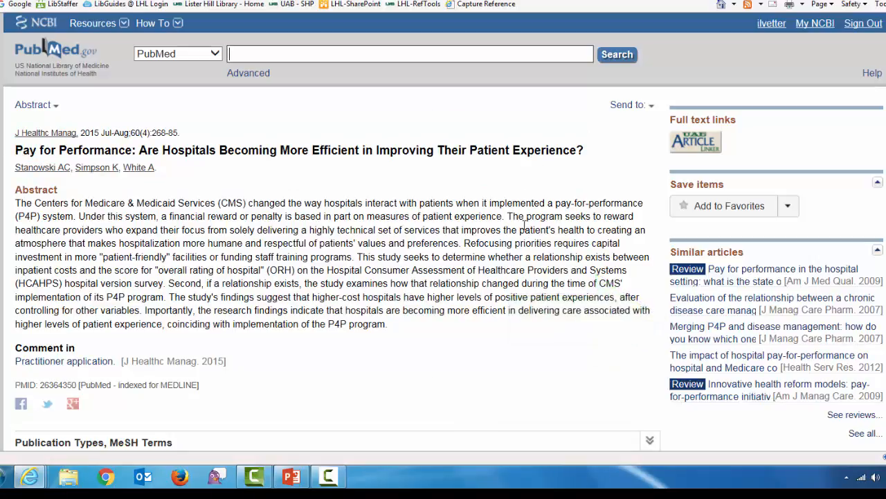
- Find full text through UAB Article Linker and choose the CINAHL Plus with Full Text article link
left_click(691, 147)
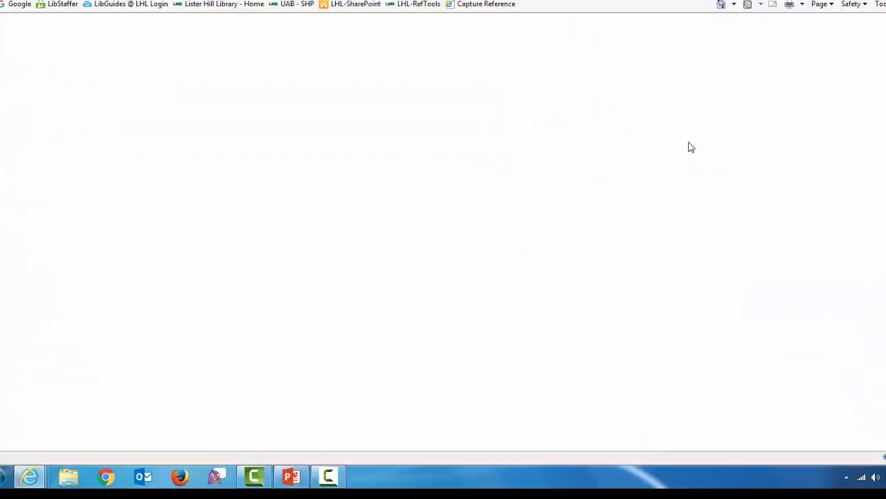
scroll(522, 201, "down", 2)
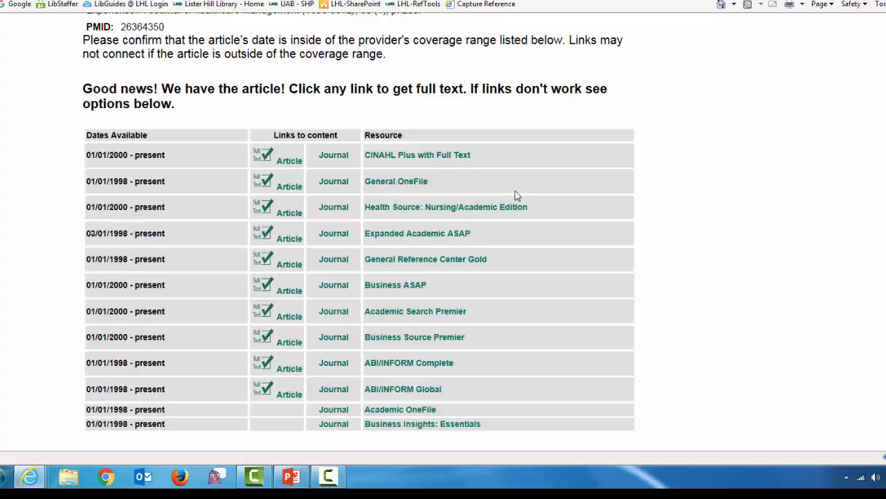
left_click(290, 162)
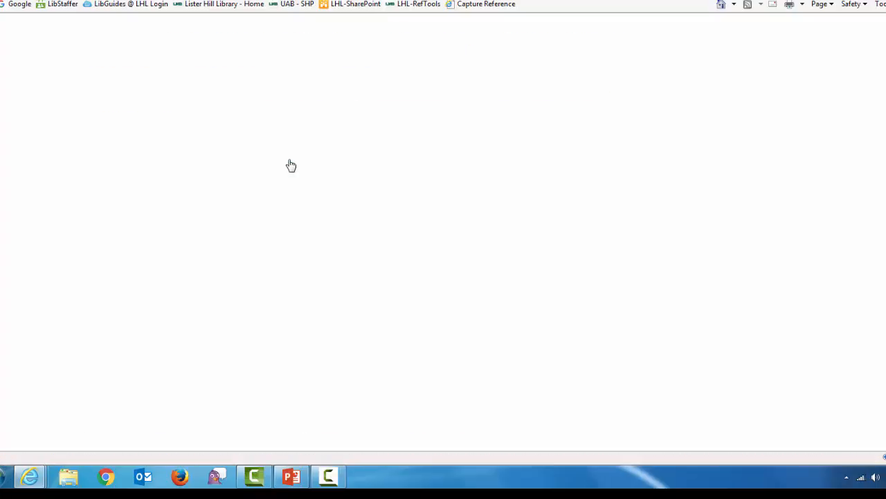
- Log in to the library with the account username and password
left_click(361, 201)
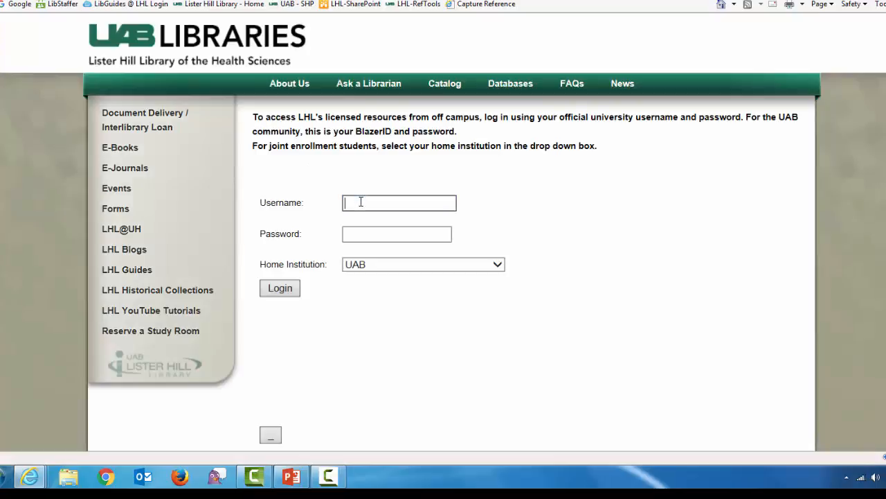
key("Tab")
type("•")
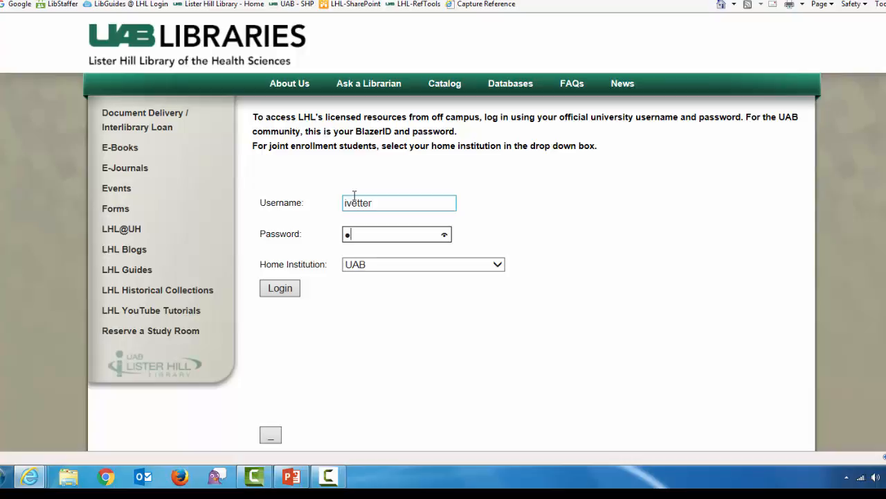
type("•••••••••••••••")
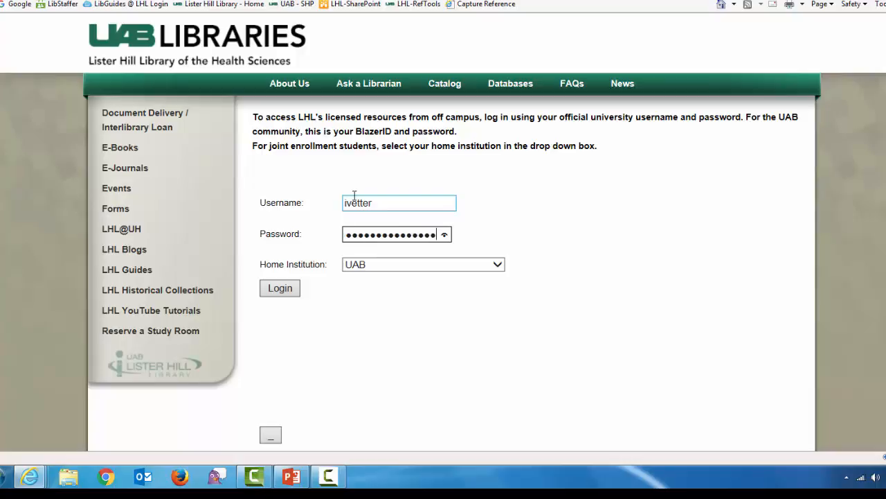
key("Return")
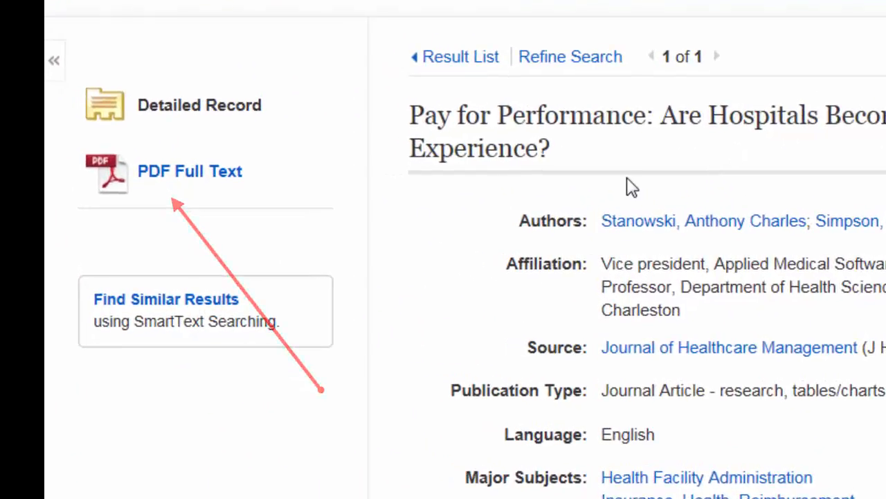
- Open the article's PDF full text from the EBSCOhost CINAHL Plus record
left_click(190, 171)
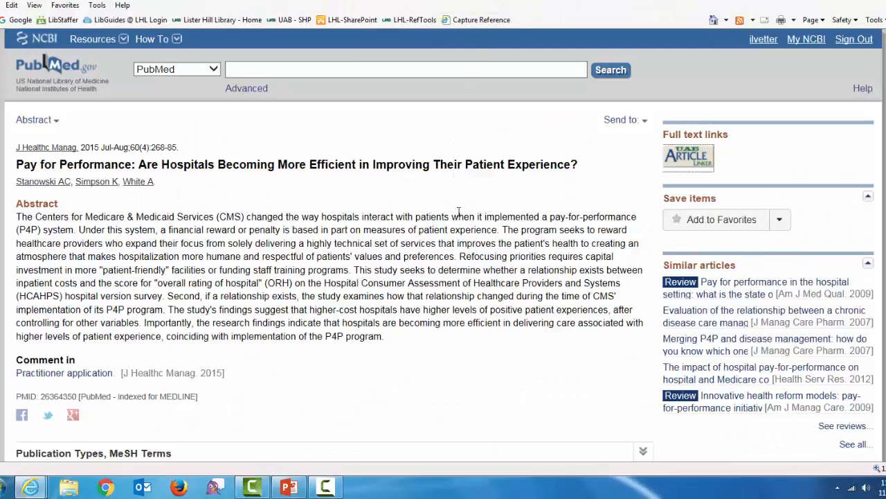
- Expand the article's MeSH terms to review Reimbursement, Incentive and Hospital Administration
scroll(457, 216, "down", 5)
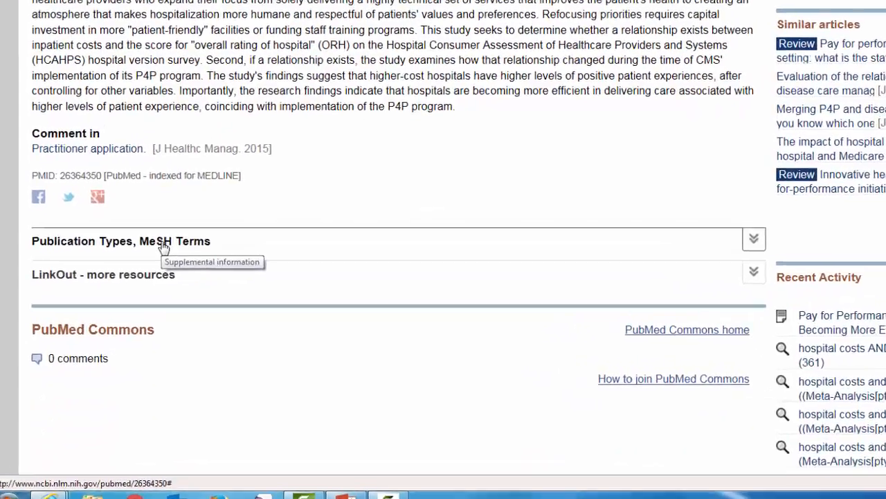
left_click(163, 242)
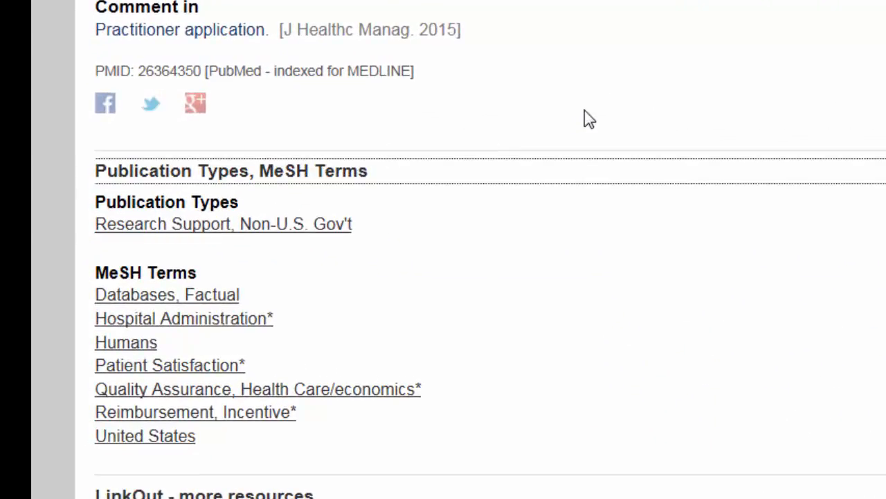
scroll(584, 119, "down", 3)
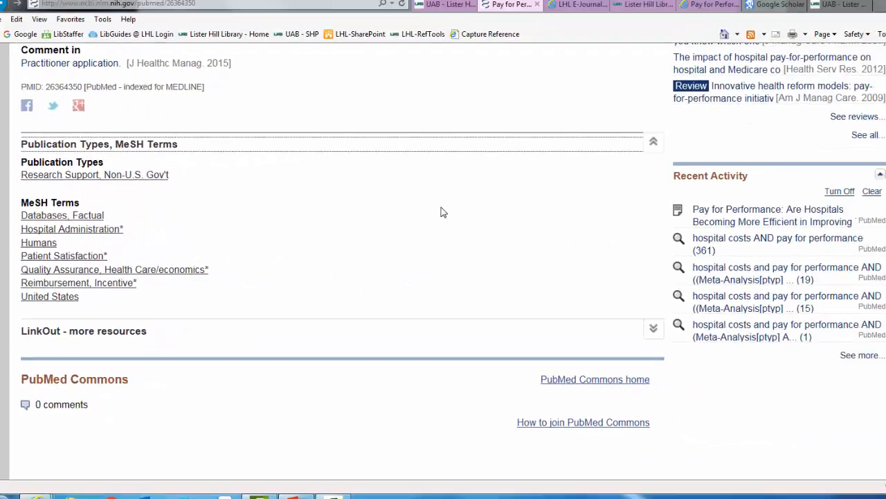
scroll(444, 212, "up", 5)
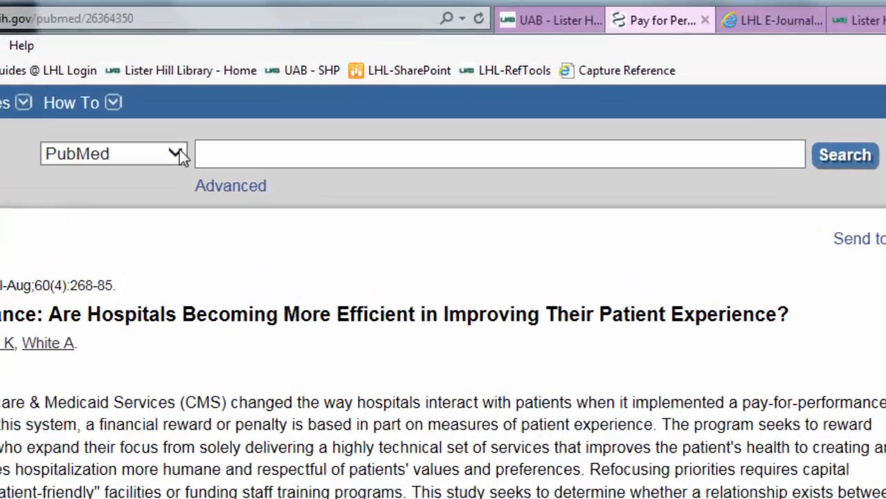
- Search the MeSH database for 'pay for performance' to reach the Reimbursement, Incentive record
left_click(191, 135)
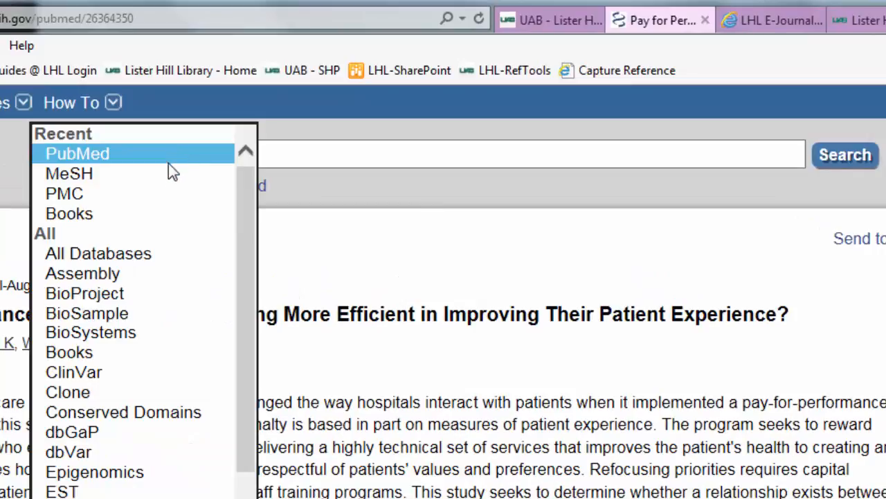
left_click(166, 176)
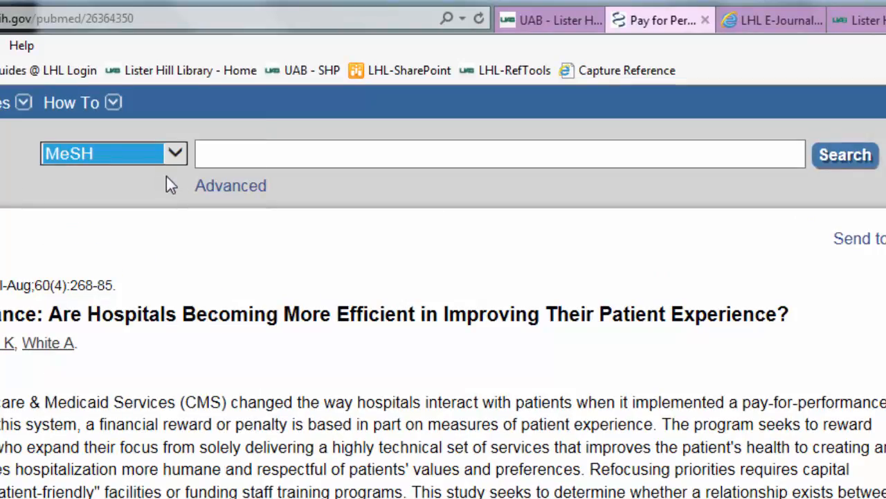
left_click(260, 151)
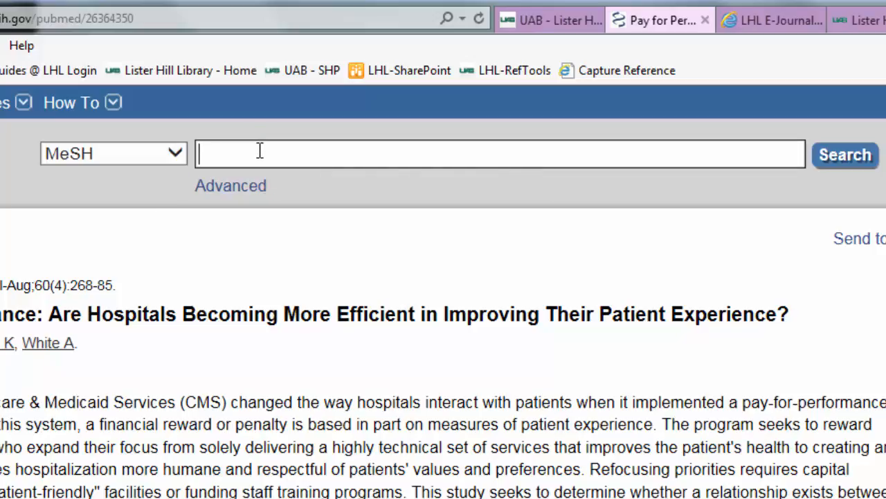
type("pay for")
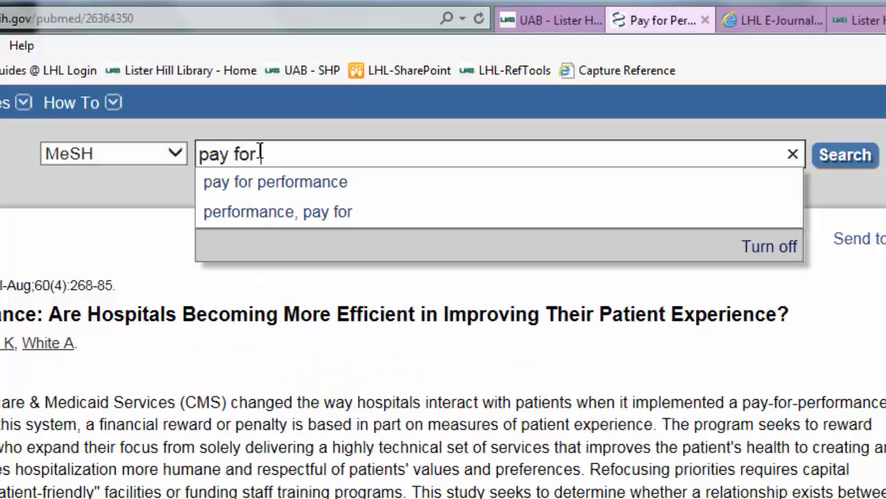
type(" performanc")
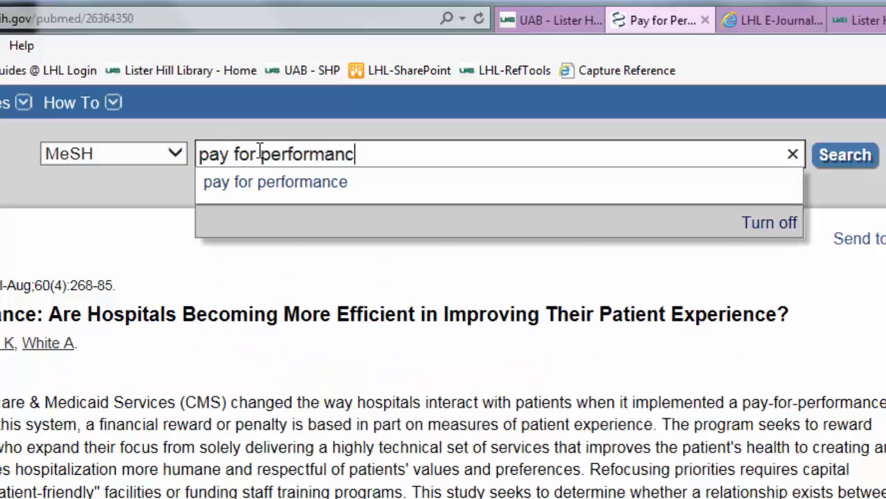
type("e")
left_click(846, 157)
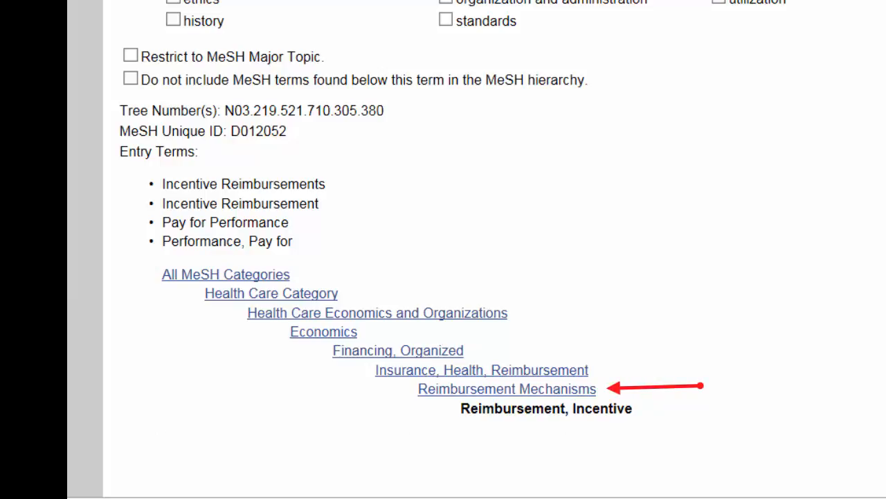
scroll(443, 249, "up", 3)
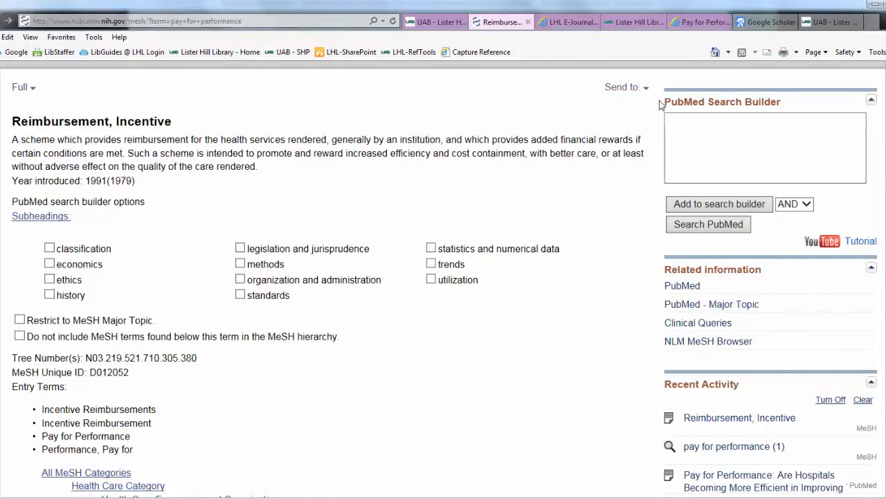
left_click(729, 205)
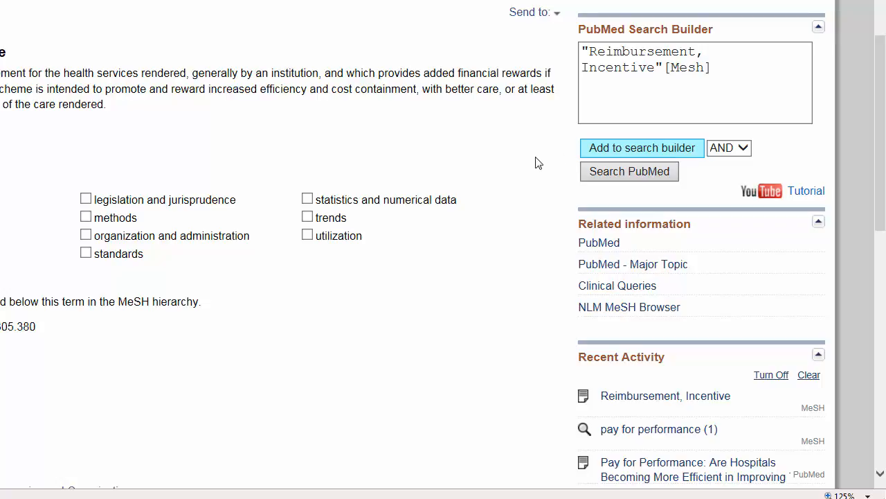
scroll(536, 162, "up", 2)
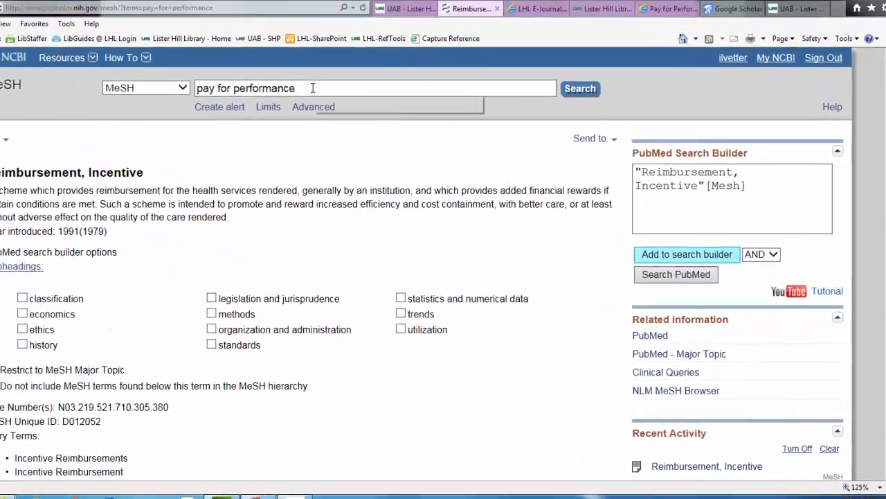
triple_click(247, 53)
key("BackSpace")
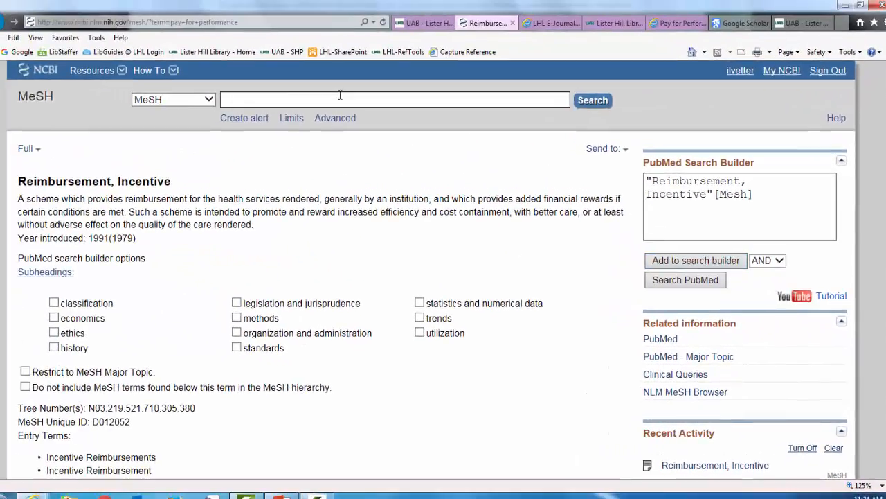
type("hospital c")
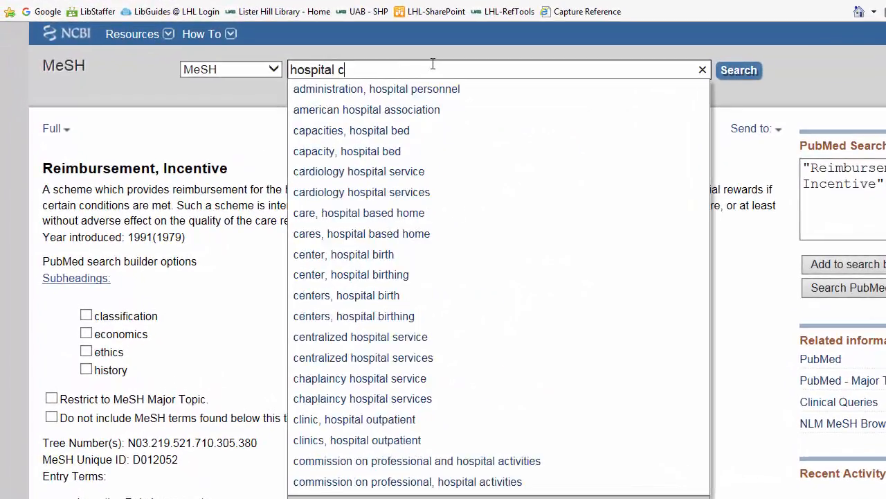
type("osts")
key("Return")
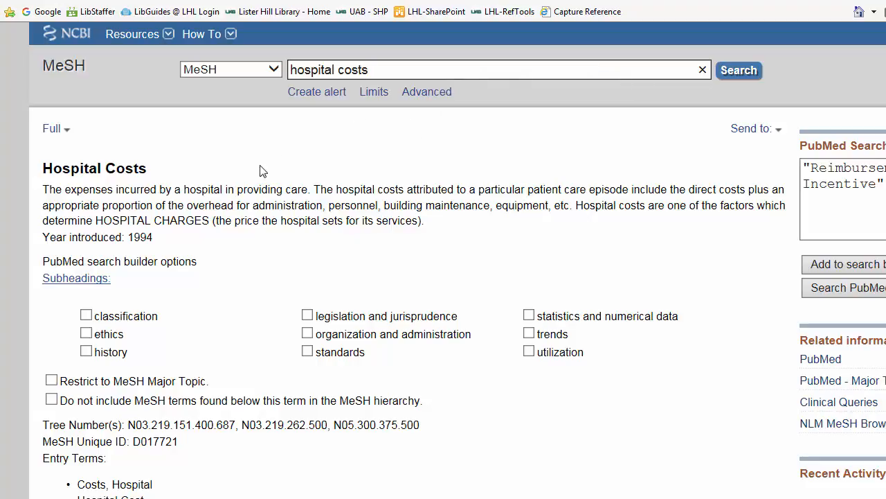
scroll(263, 171, "down", 2)
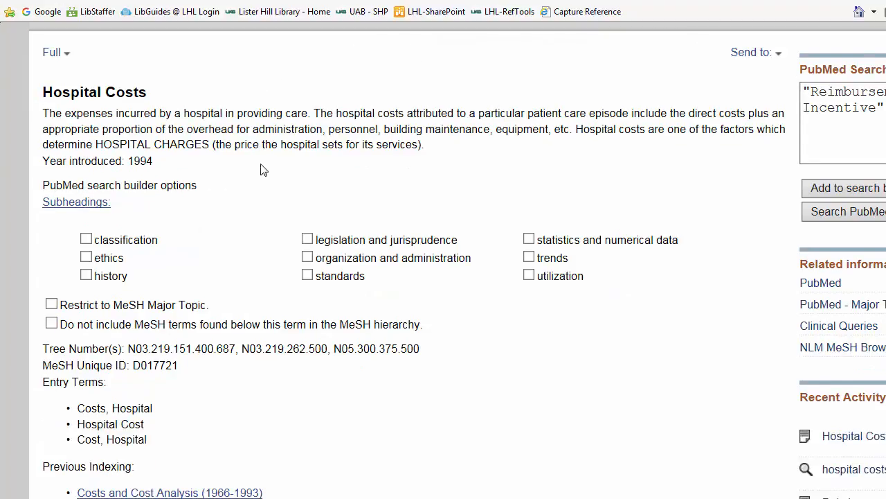
scroll(262, 171, "down", 2)
scroll(262, 171, "down", 4)
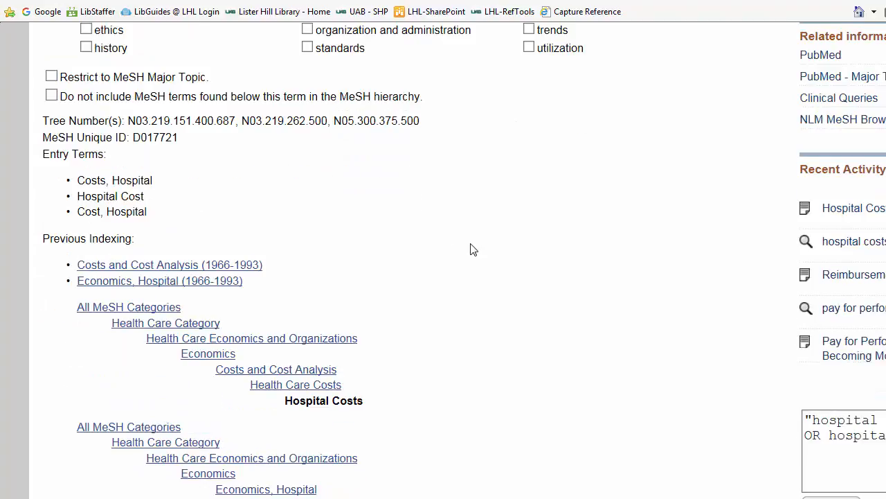
scroll(472, 249, "down", 2)
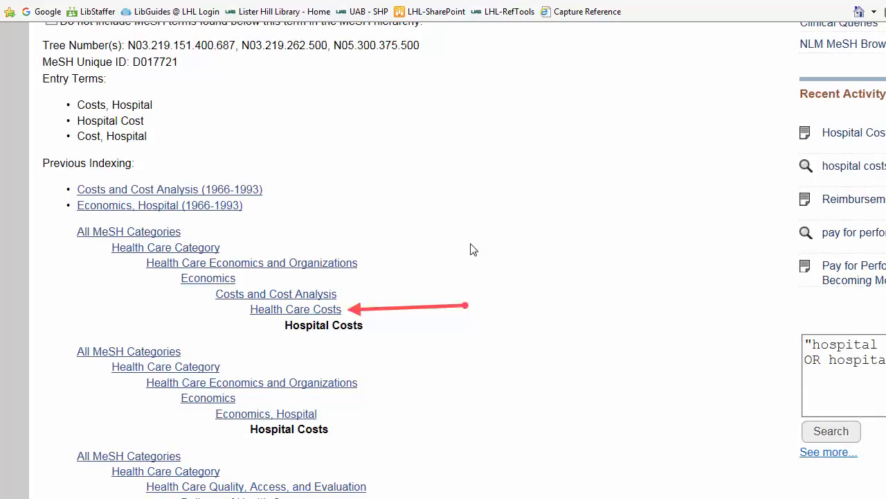
scroll(473, 249, "down", 2)
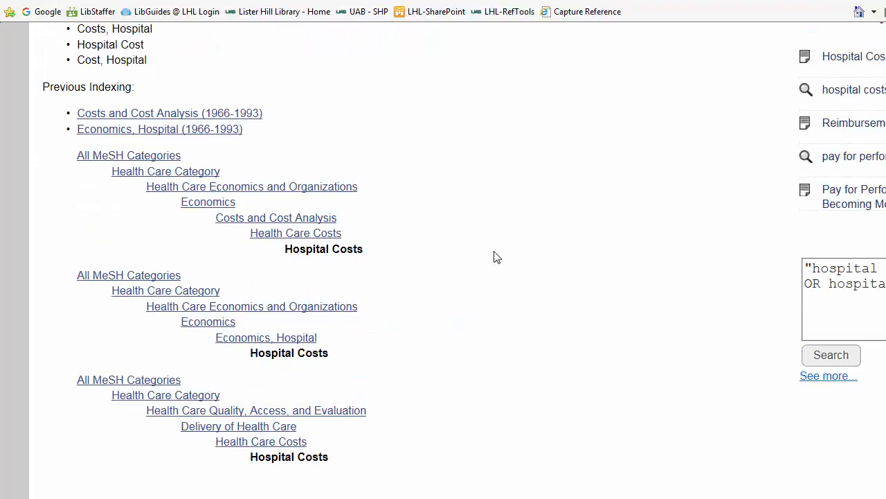
scroll(495, 256, "up", 7)
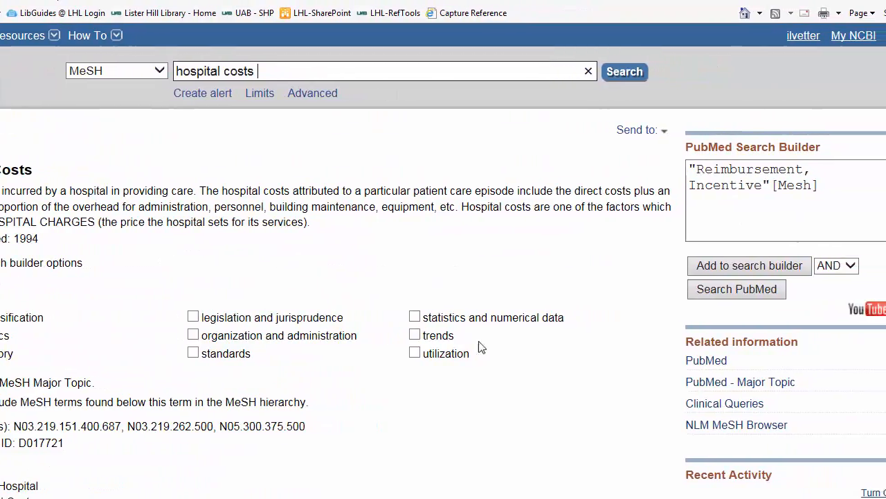
- AND Hospital Costs with Reimbursement, Incentive in the search builder and run the search
left_click(711, 267)
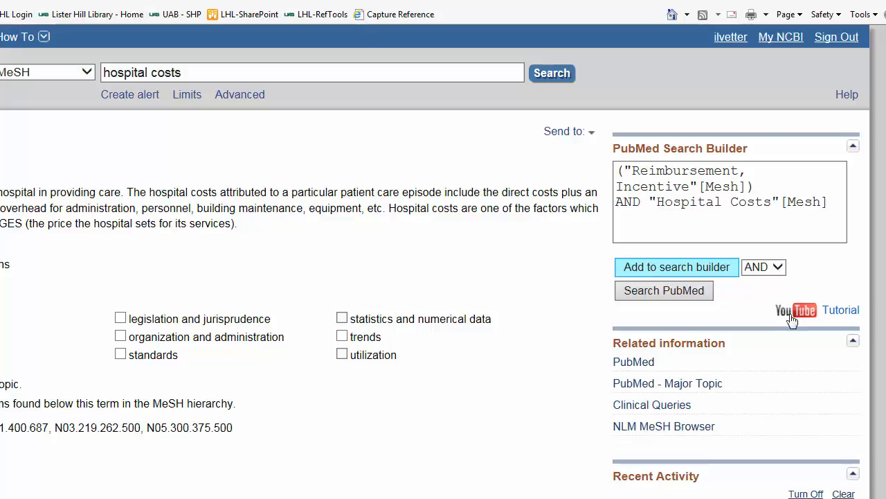
left_click(778, 268)
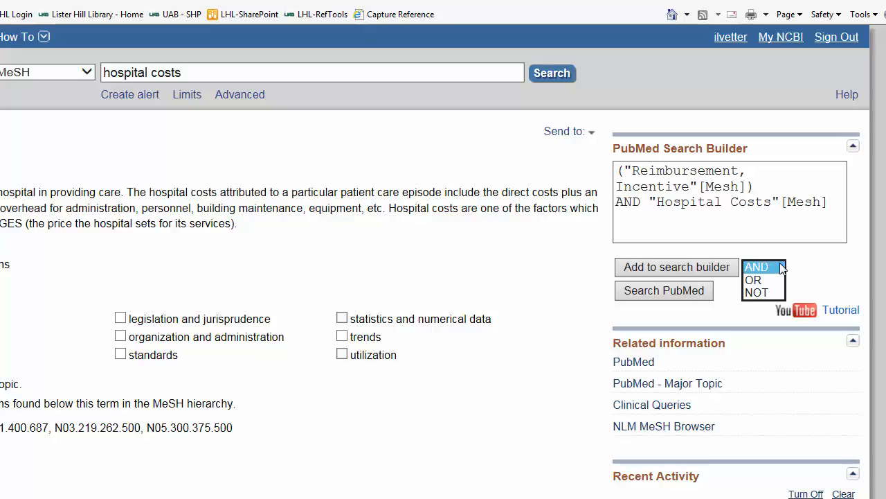
left_click(670, 296)
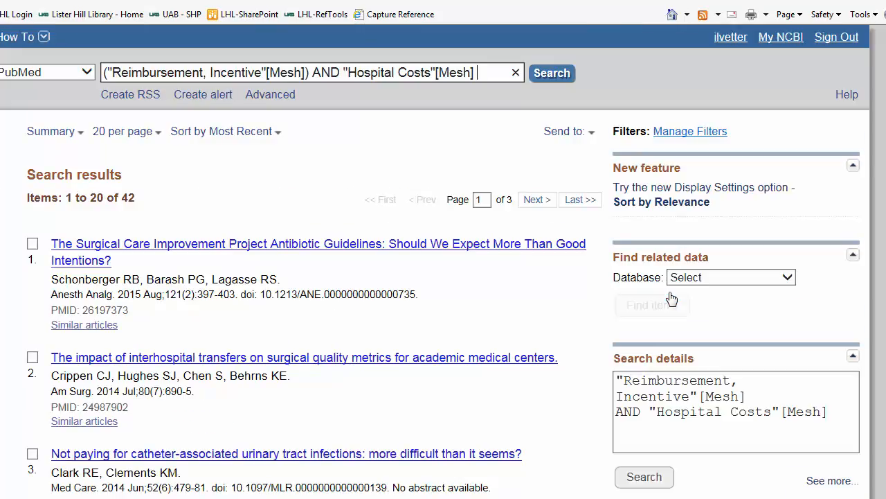
- Change 'Hospital Costs' to 'Health care Costs' in the query and rerun it for 198 results
left_click(409, 130)
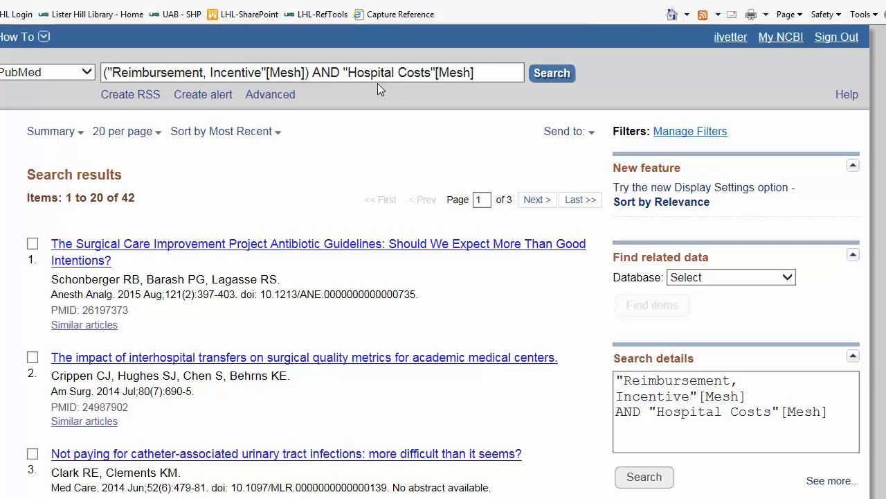
left_click_drag(394, 72, 359, 76)
type("ea")
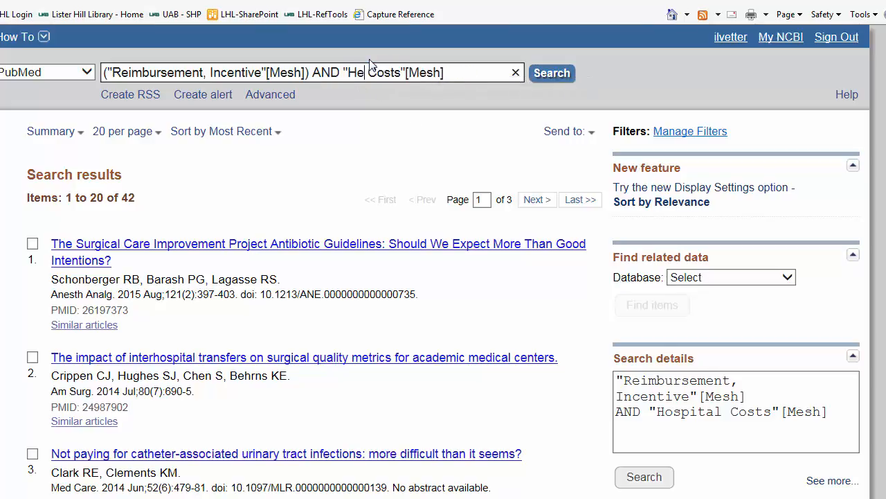
type("lth care")
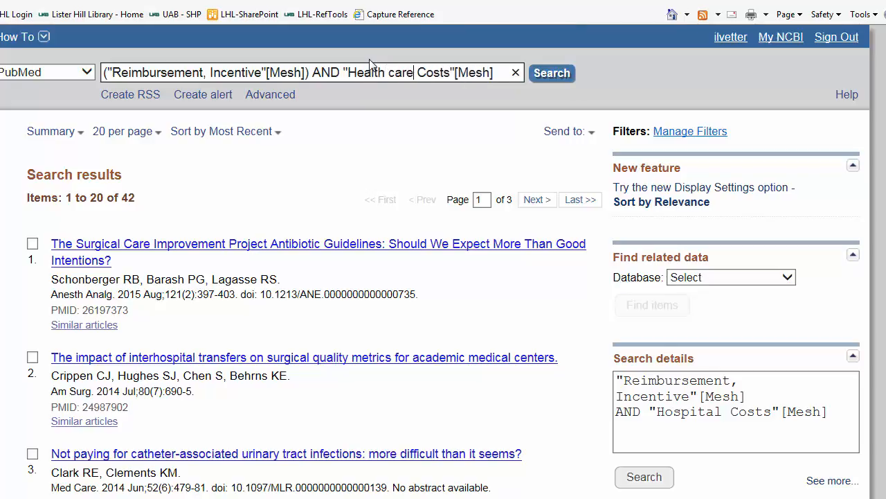
left_click(545, 76)
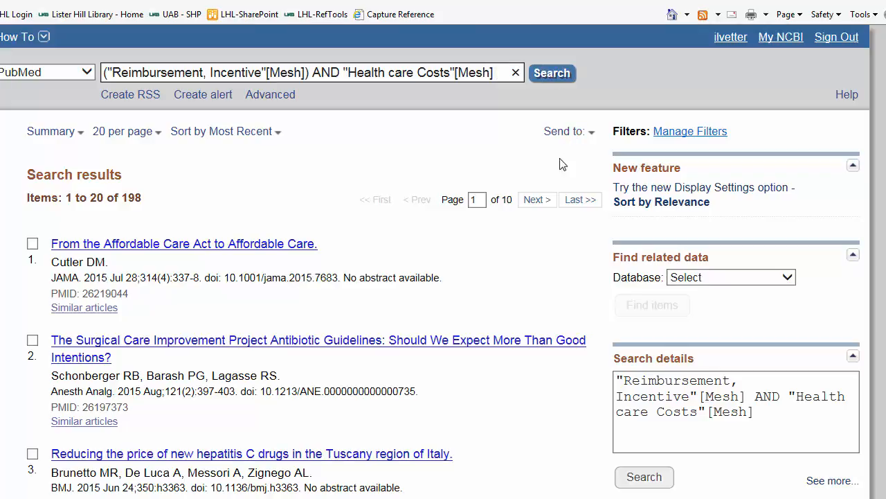
scroll(550, 196, "down", 15)
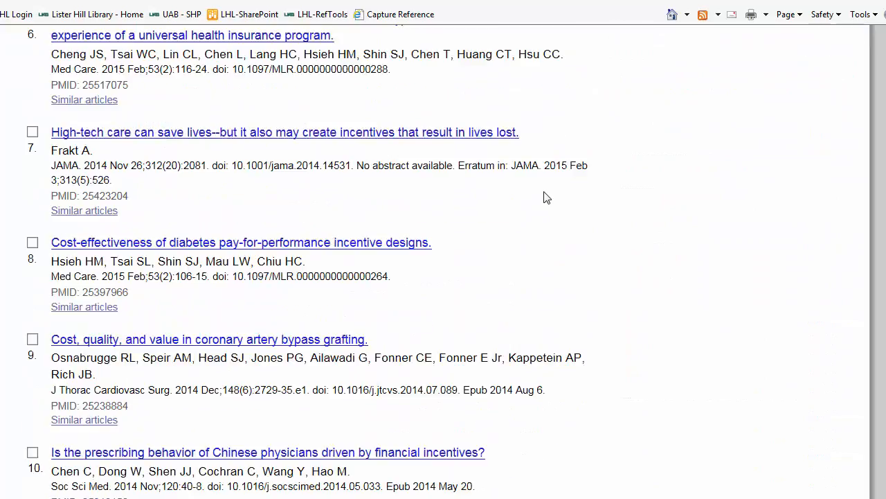
- Check UAB library access for the interhospital transfers article, then search Google Scholar by its title
left_click(246, 283)
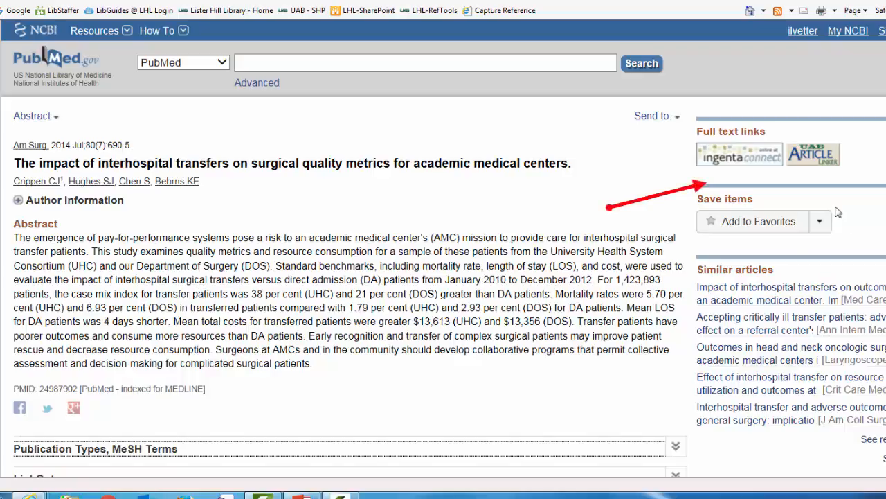
left_click(812, 157)
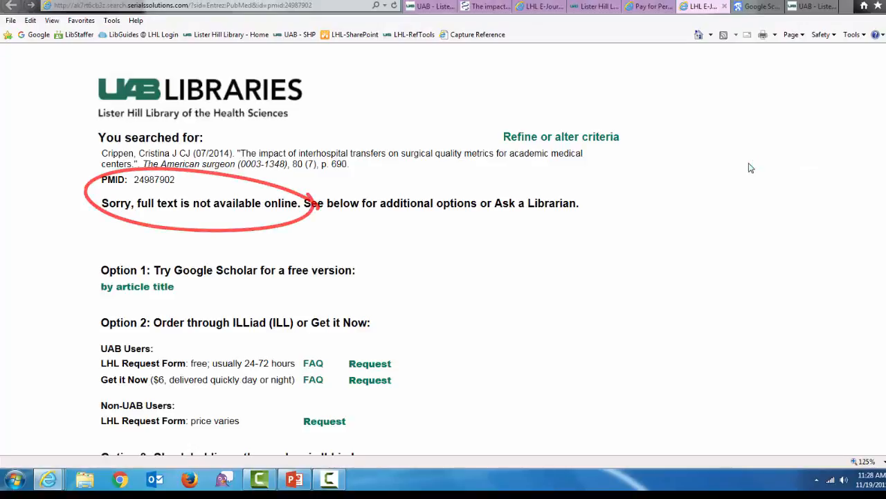
scroll(749, 166, "down", 2)
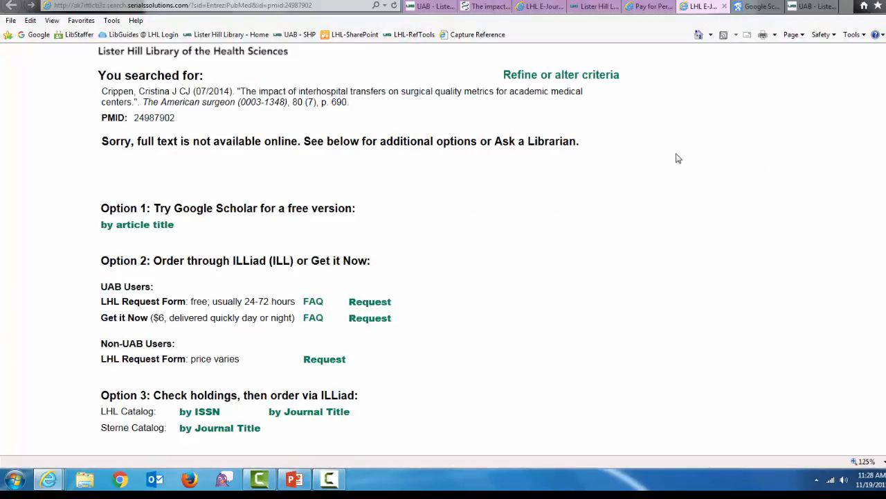
left_click(147, 234)
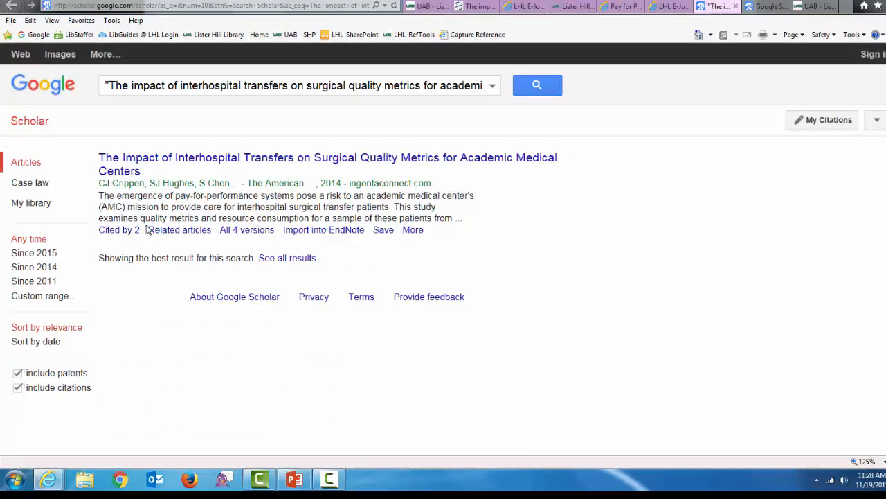
- View the article's ingentaconnect page ($70.00 purchase only) and return to the library results
left_click(223, 159)
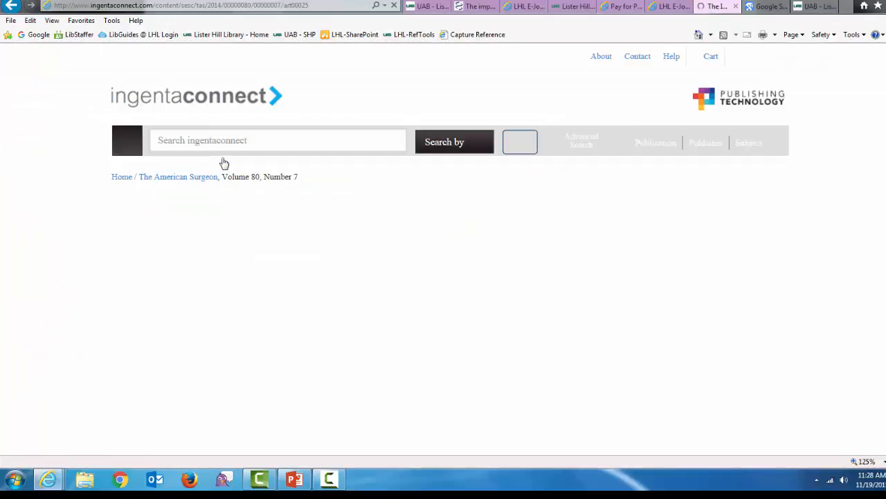
scroll(567, 277, "down", 3)
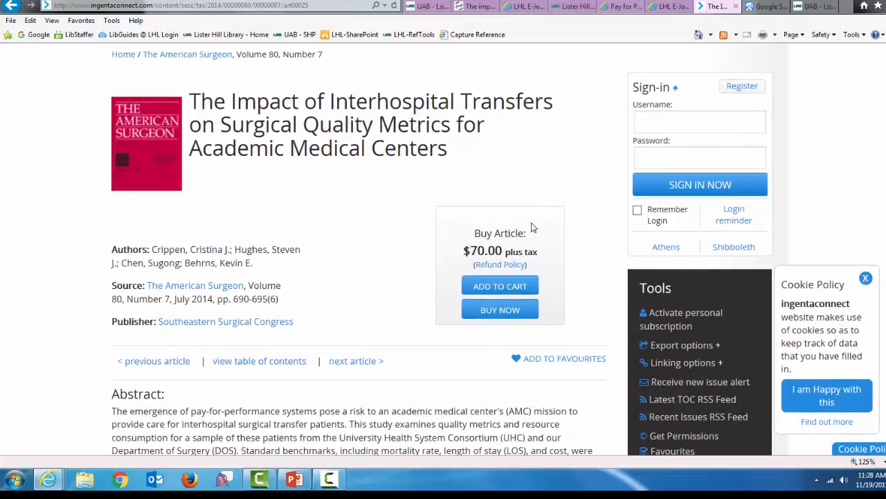
left_click(668, 6)
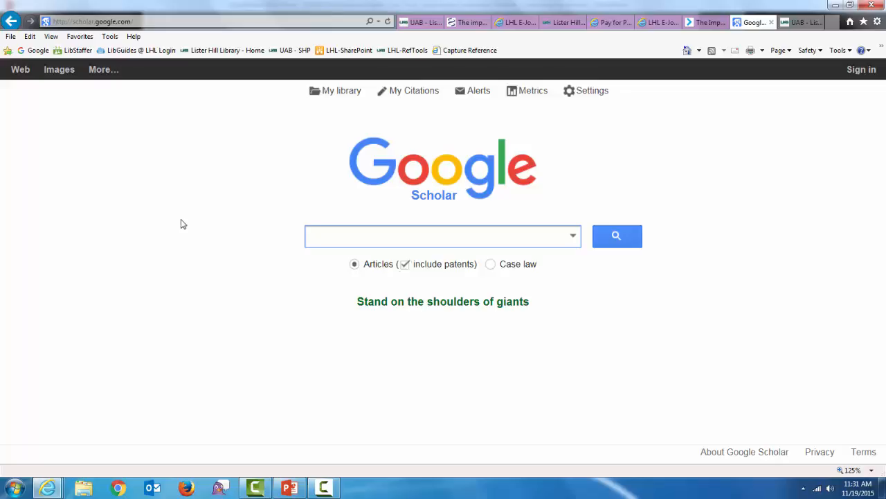
- Search Google Scholar for "pay for performance" AND hospital economics and check the top result's library link
type("\"pay for performa")
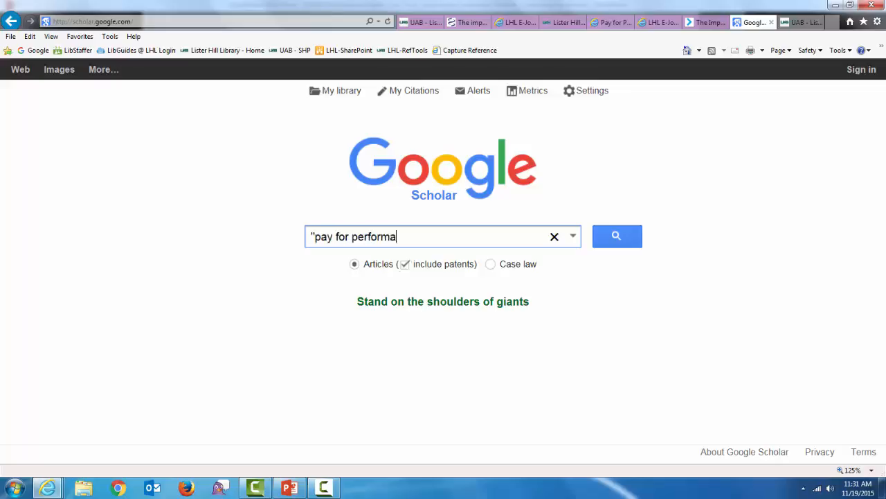
type("nce\" AND hospital ")
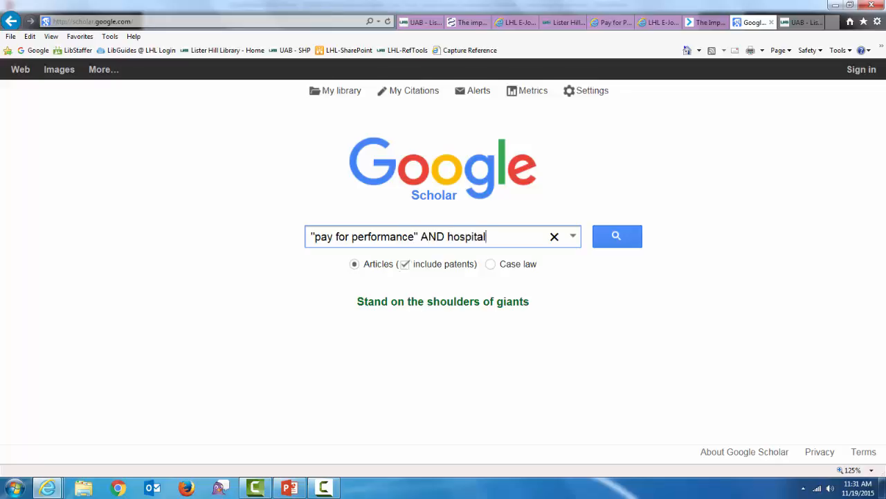
type("economics")
key("Return")
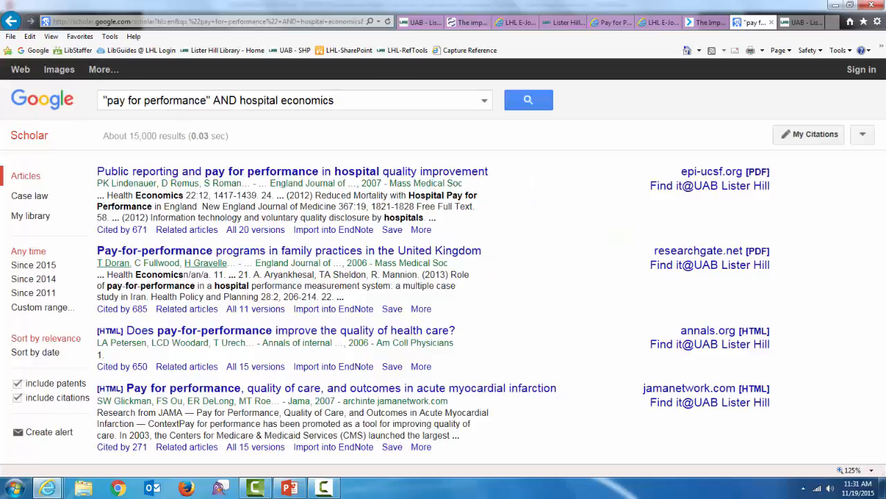
left_click(735, 187)
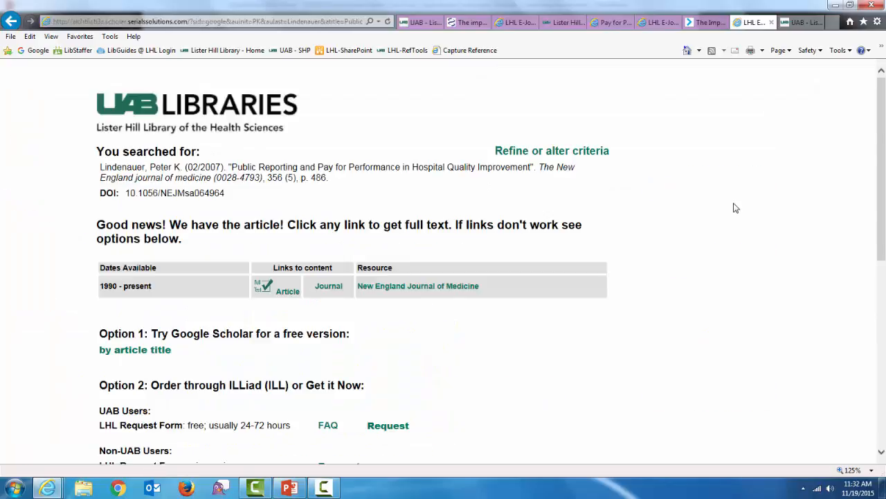
left_click(10, 22)
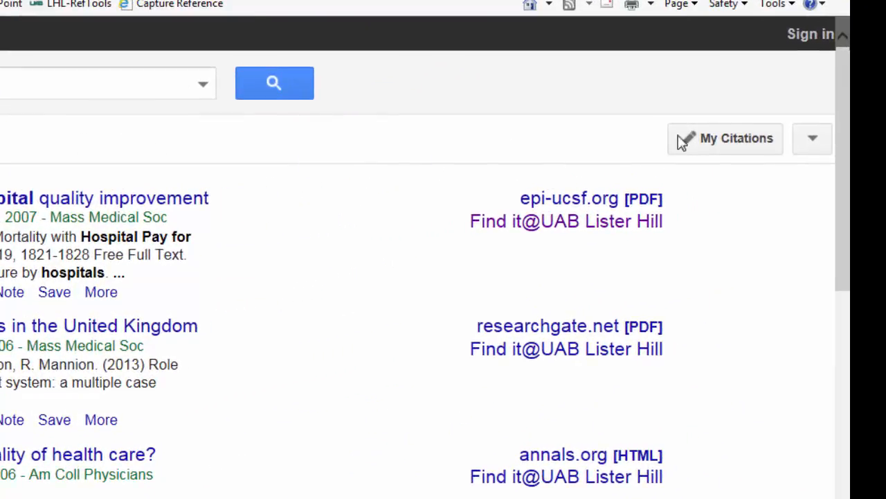
- Save Lister Hill Library as a Google Scholar library link, then show the UAB Libraries Help slide
left_click(819, 143)
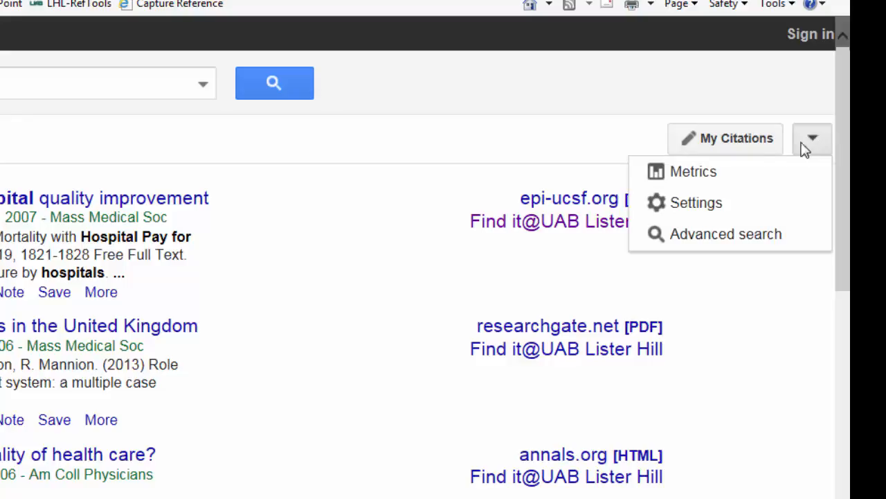
left_click(714, 209)
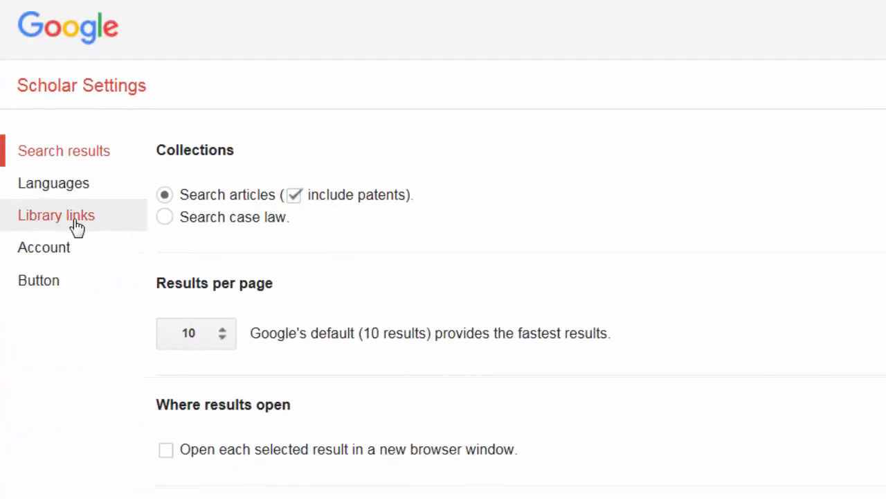
left_click(74, 222)
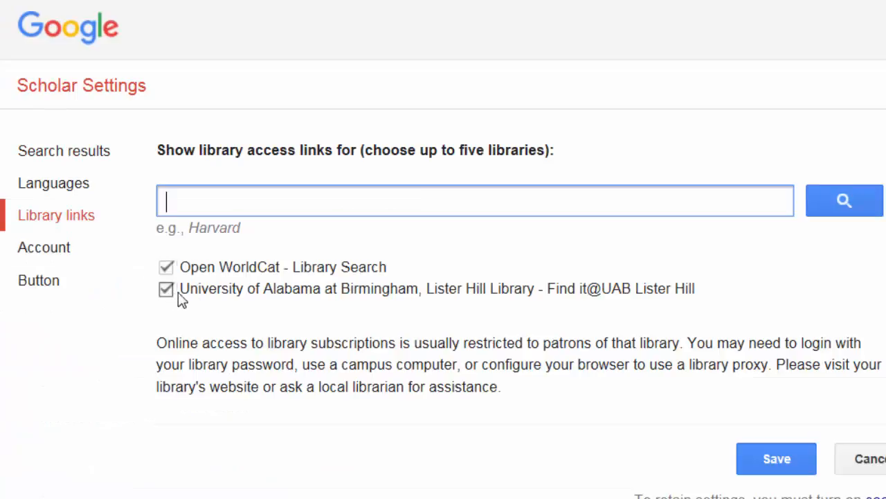
type("lister hi")
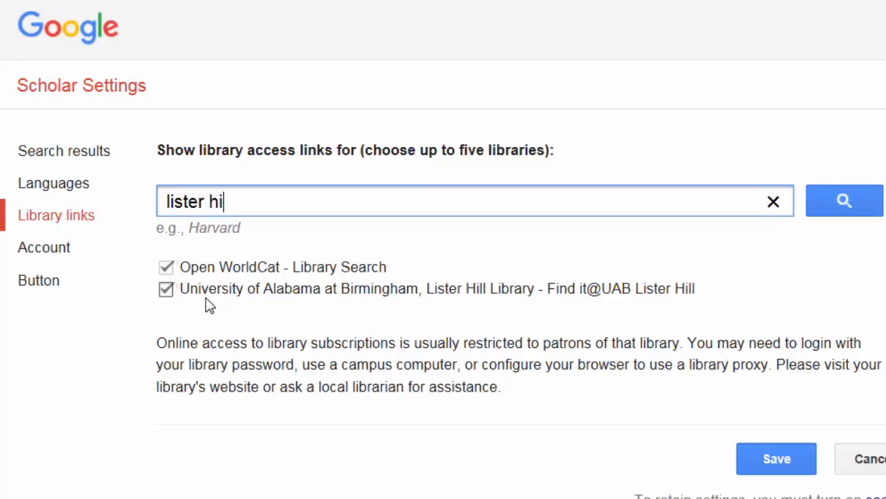
type("ll library")
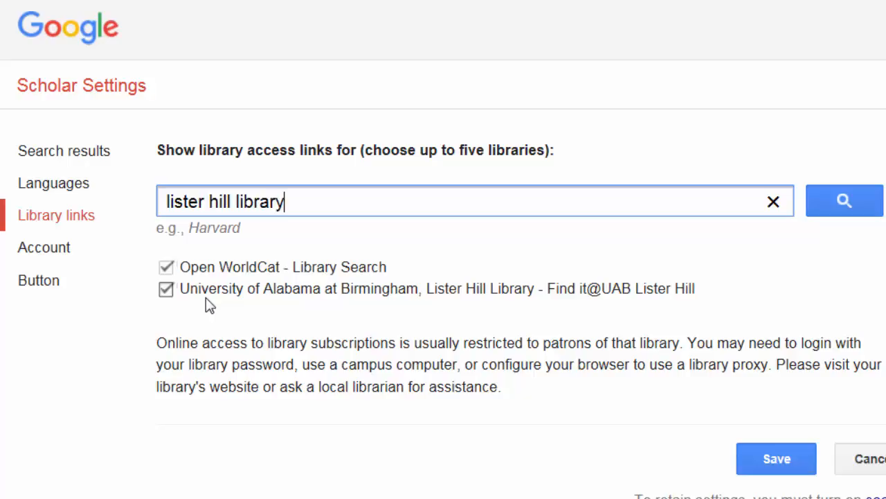
left_click(835, 209)
left_click(771, 464)
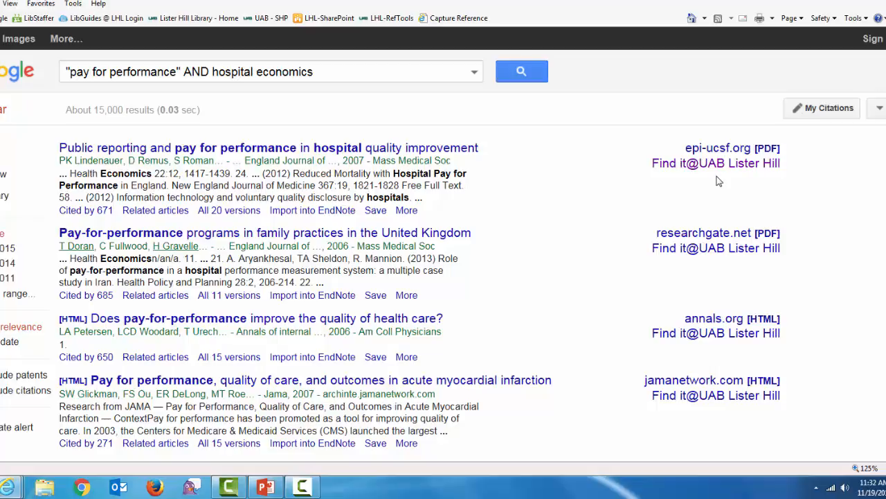
left_click(266, 488)
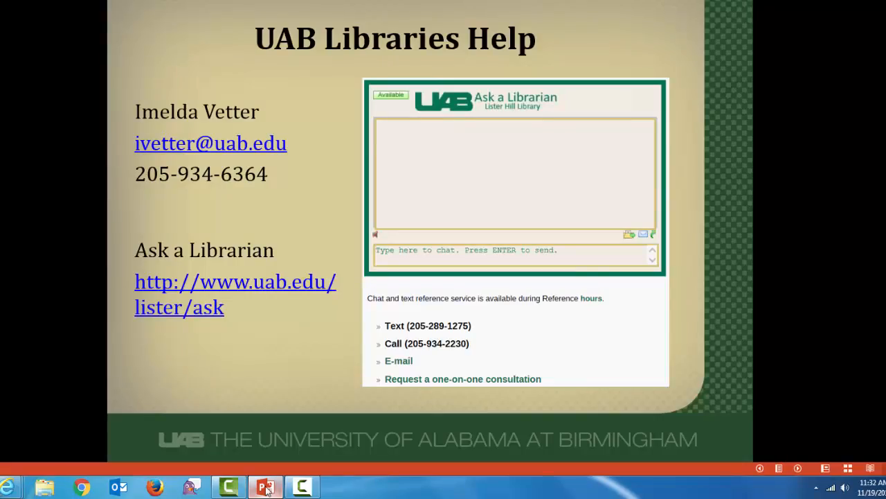